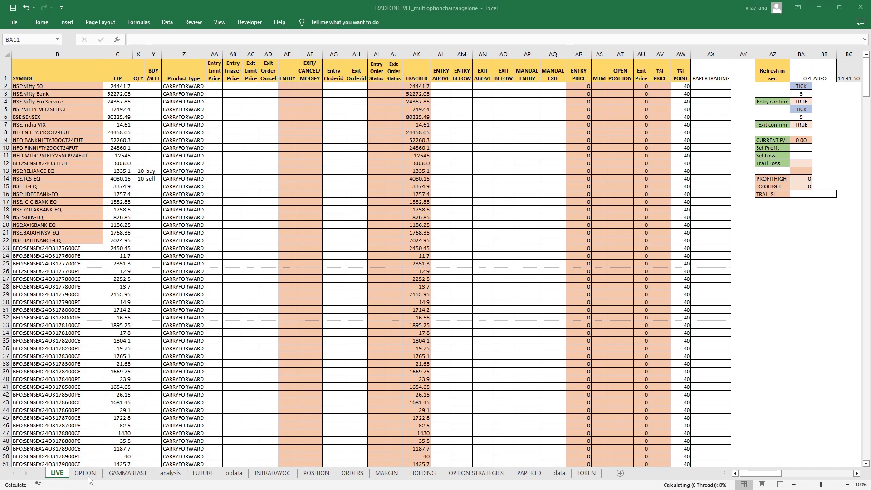
Step: Review the GAMMABLAST charts and the OPTION sheet's day range, max pain, strong resistance and panic point tables
{"action": "left_click", "coordinate": [128, 472]}
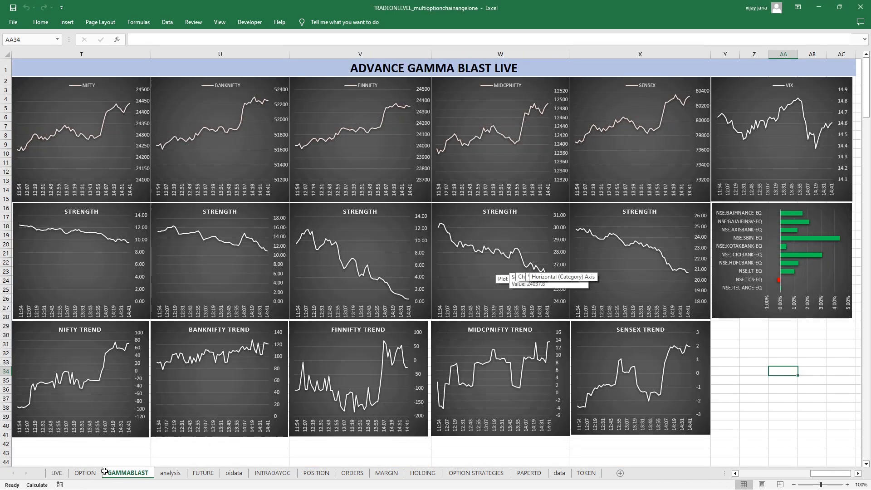
{"action": "left_click", "coordinate": [89, 473]}
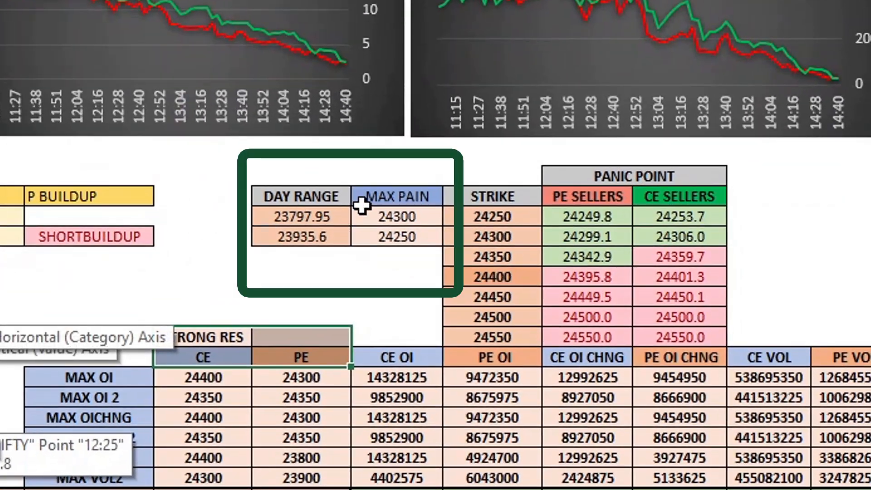
{"action": "left_click", "coordinate": [301, 257]}
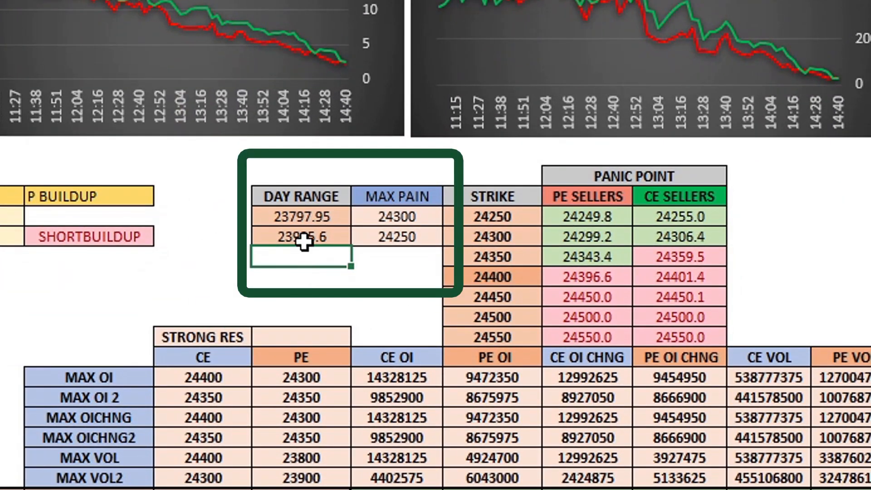
{"action": "scroll", "coordinate": [355, 265], "scroll_direction": "down", "scroll_amount": 2}
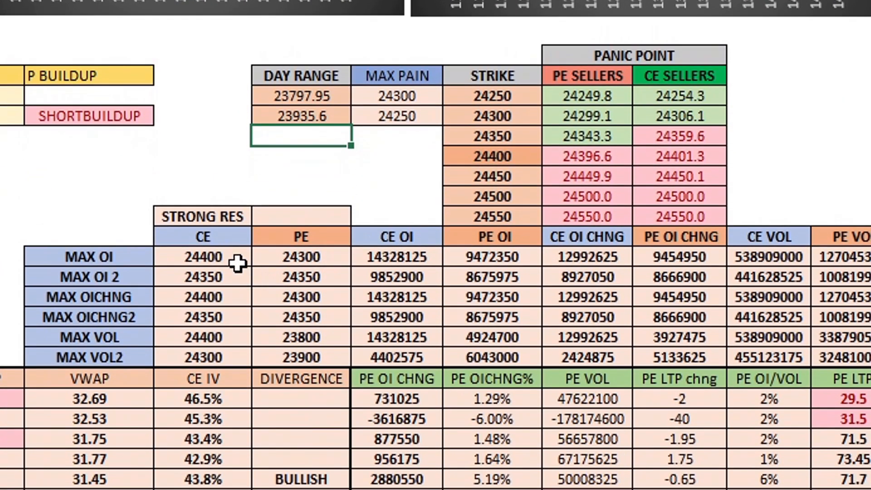
{"action": "mouse_move", "coordinate": [230, 216]}
{"action": "left_mouse_down"}
{"action": "mouse_move", "coordinate": [230, 225]}
{"action": "mouse_move", "coordinate": [306, 247]}
{"action": "mouse_move", "coordinate": [302, 257]}
{"action": "left_mouse_up"}
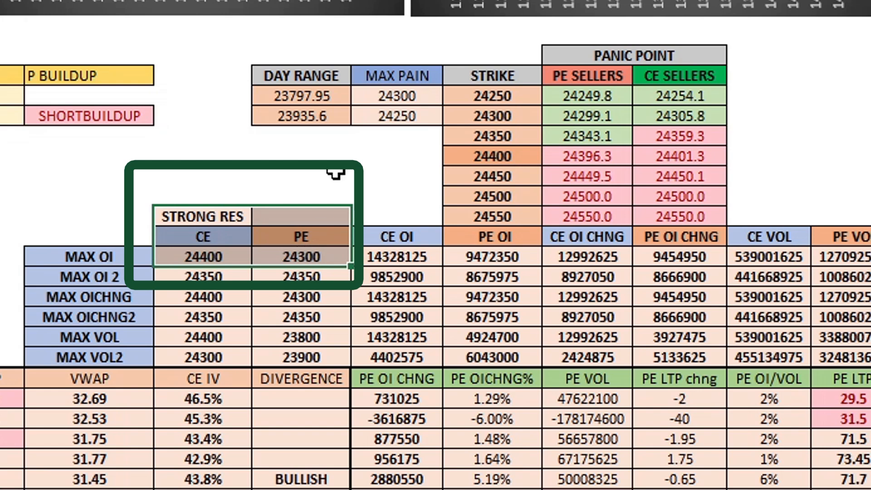
{"action": "left_click", "coordinate": [336, 172]}
{"action": "left_click", "coordinate": [654, 96]}
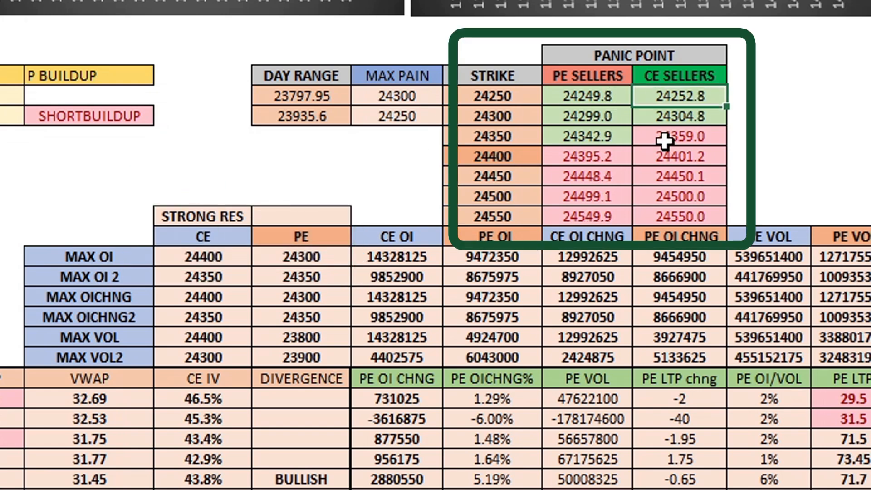
{"action": "left_click_drag", "start_coordinate": [665, 142], "coordinate": [665, 188]}
{"action": "left_click_drag", "start_coordinate": [601, 89], "coordinate": [663, 215]}
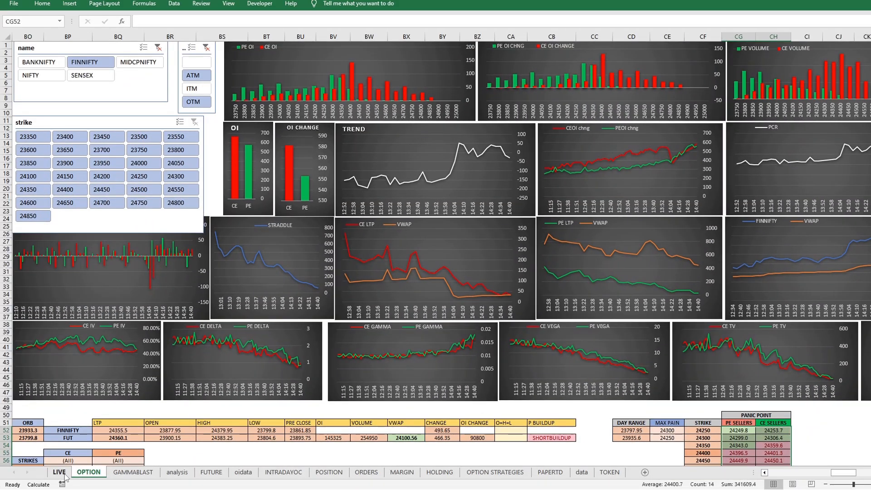
Step: Return to the LIVE sheet and examine the symbol rows, LTP, profit and loss settings, and TSL price and point columns
{"action": "left_click", "coordinate": [60, 473]}
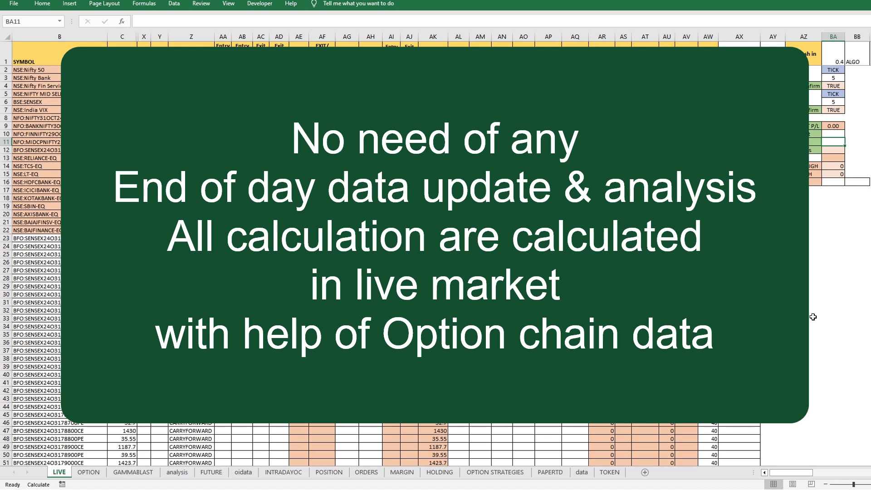
{"action": "left_click", "coordinate": [813, 317]}
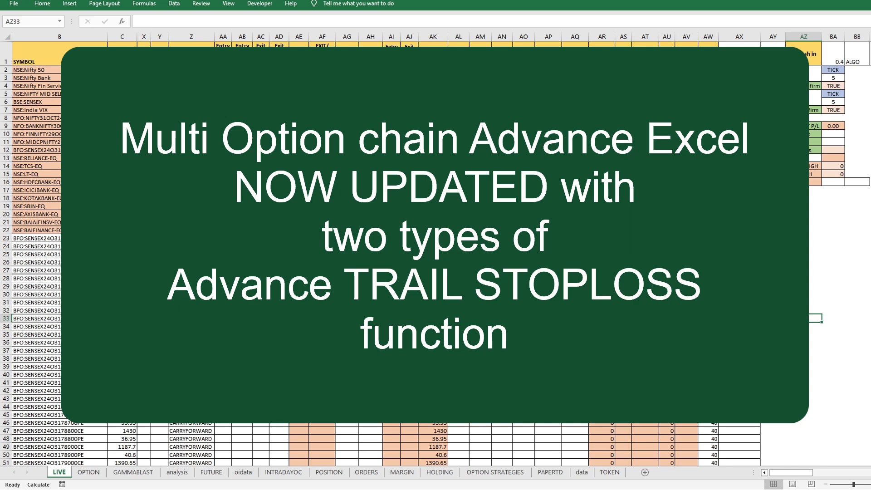
{"action": "left_click", "coordinate": [803, 238]}
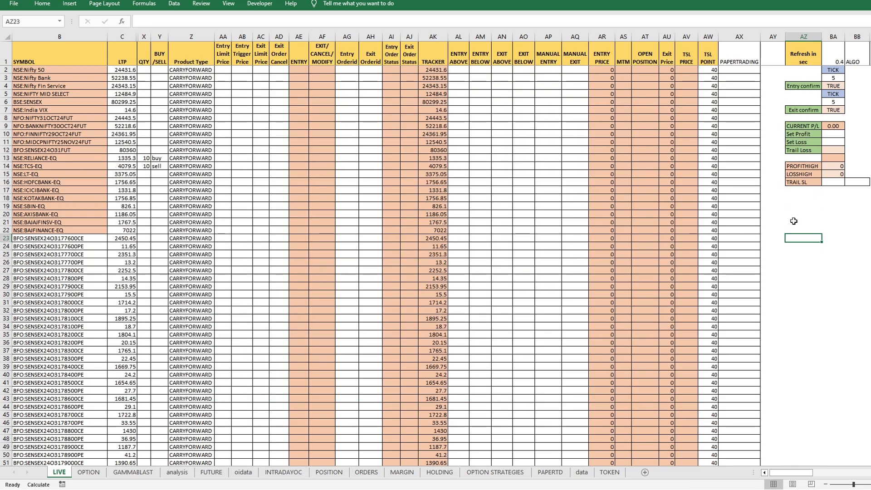
{"action": "left_click_drag", "start_coordinate": [103, 151], "coordinate": [711, 149]}
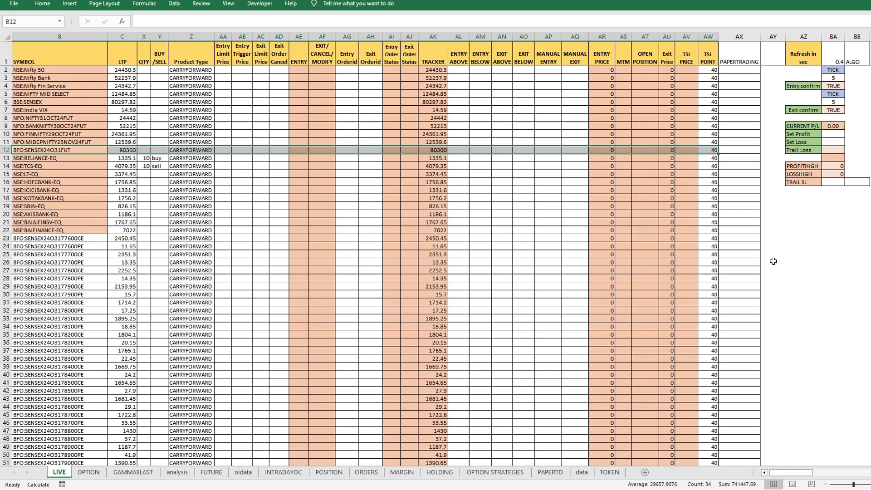
{"action": "left_click", "coordinate": [808, 246]}
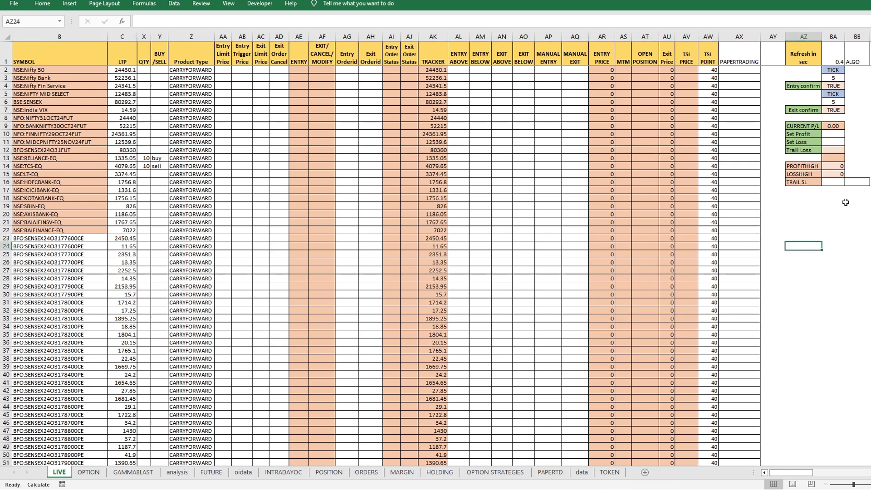
{"action": "left_click_drag", "start_coordinate": [836, 134], "coordinate": [835, 142]}
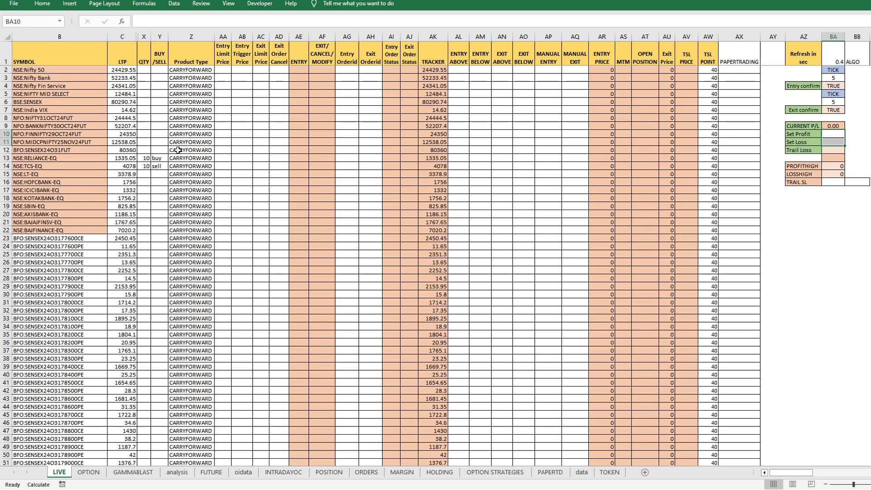
{"action": "left_click_drag", "start_coordinate": [125, 86], "coordinate": [122, 214]}
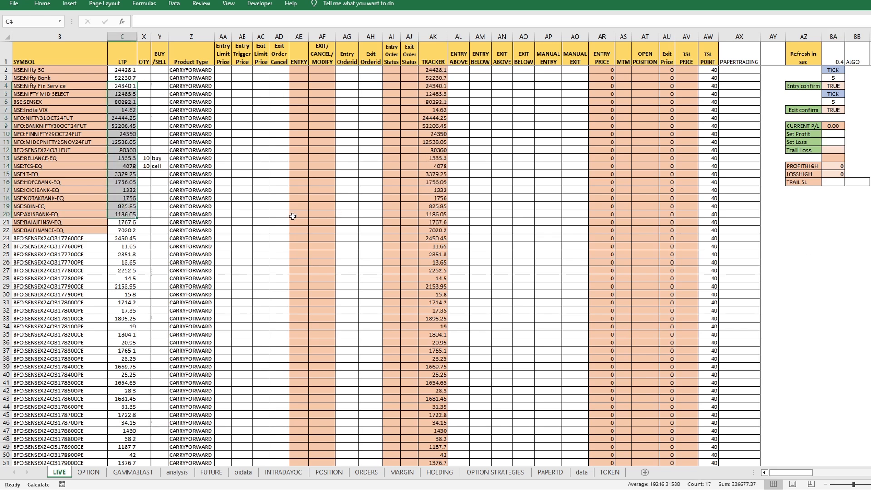
{"action": "left_click", "coordinate": [780, 206]}
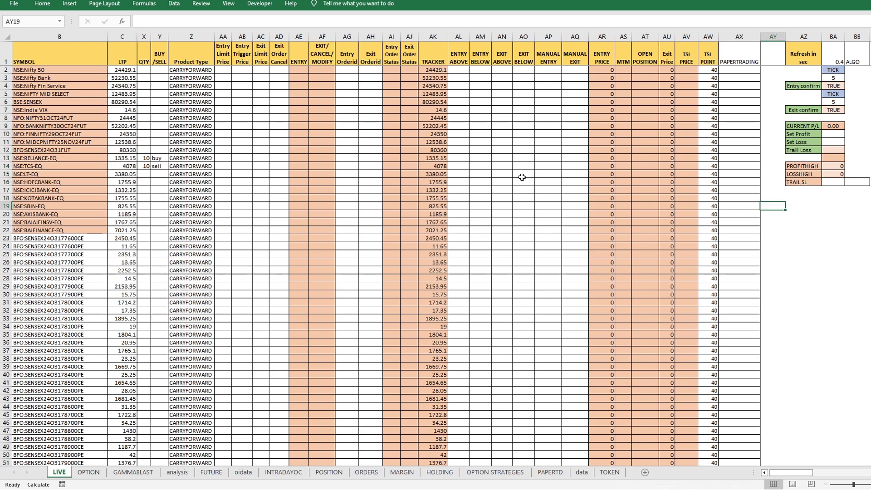
{"action": "left_click", "coordinate": [788, 222]}
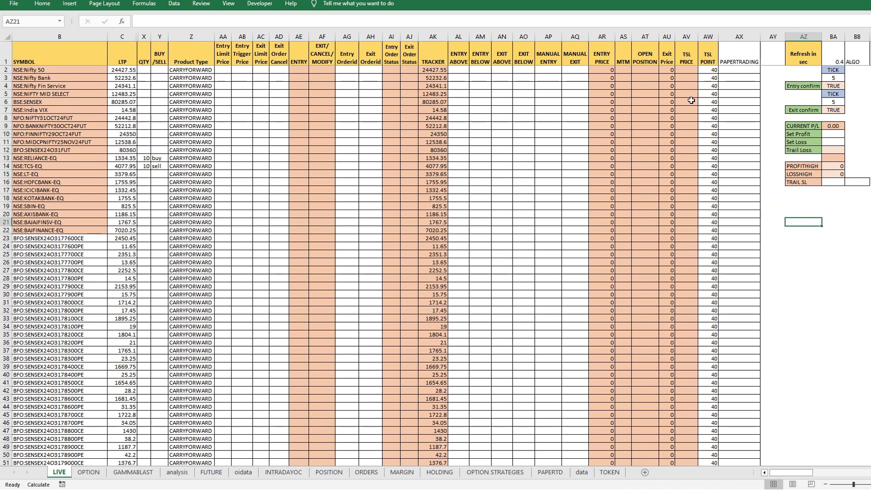
{"action": "left_click", "coordinate": [691, 84]}
{"action": "left_click_drag", "start_coordinate": [690, 78], "coordinate": [745, 230]}
{"action": "left_click", "coordinate": [779, 263]}
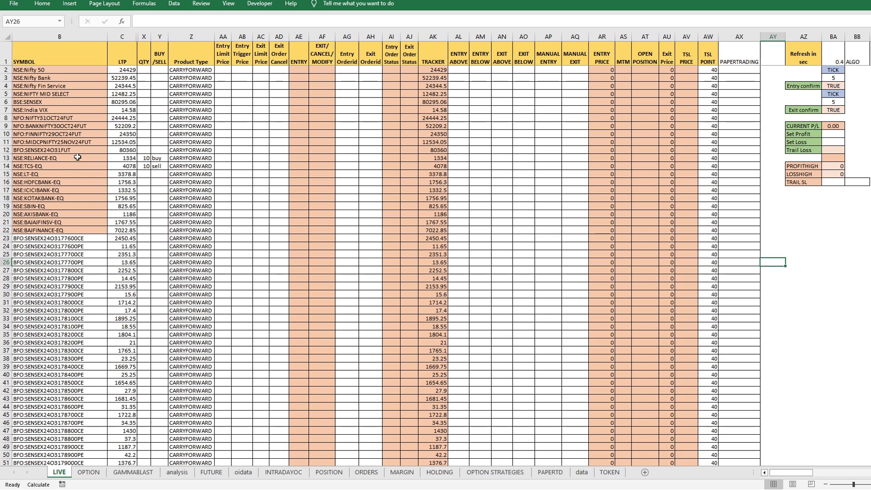
Step: Review the quantity and buy/sell entries in the NSE:RELIANCE-EQ and NSE:TCS-EQ rows
{"action": "left_click_drag", "start_coordinate": [79, 158], "coordinate": [156, 158]}
{"action": "left_click_drag", "start_coordinate": [74, 166], "coordinate": [156, 166]}
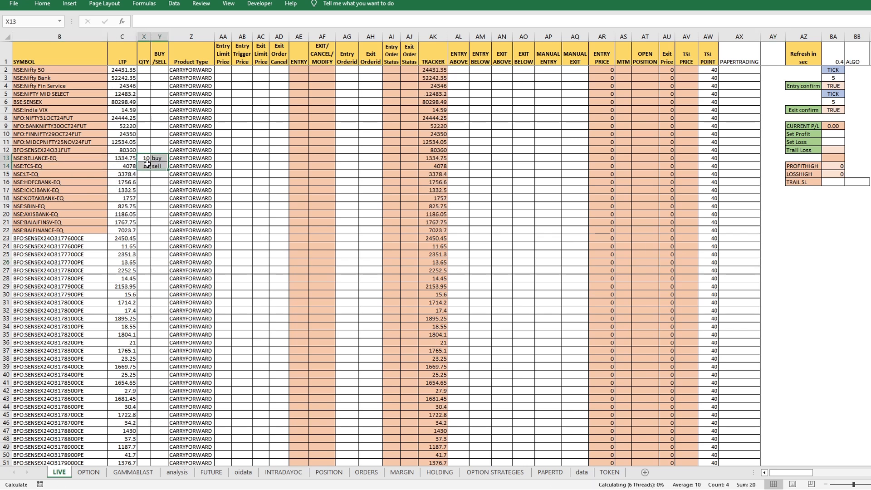
{"action": "left_click", "coordinate": [158, 159]}
{"action": "left_click", "coordinate": [158, 166]}
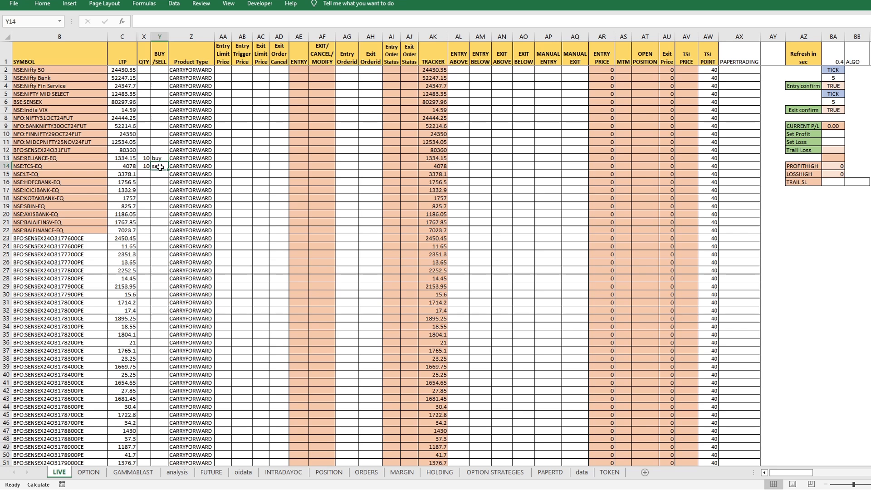
{"action": "left_click_drag", "start_coordinate": [146, 158], "coordinate": [159, 175]}
{"action": "left_click", "coordinate": [160, 158]}
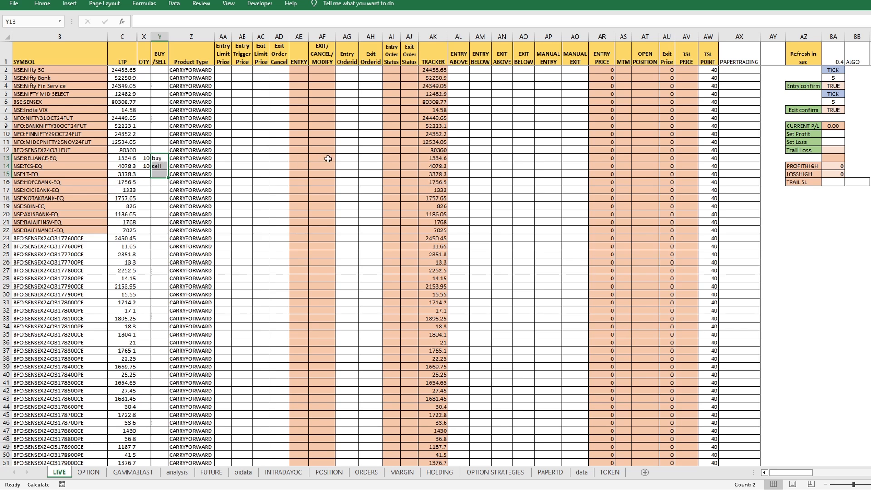
{"action": "left_click", "coordinate": [858, 53]}
{"action": "left_click_drag", "start_coordinate": [104, 158], "coordinate": [515, 162]}
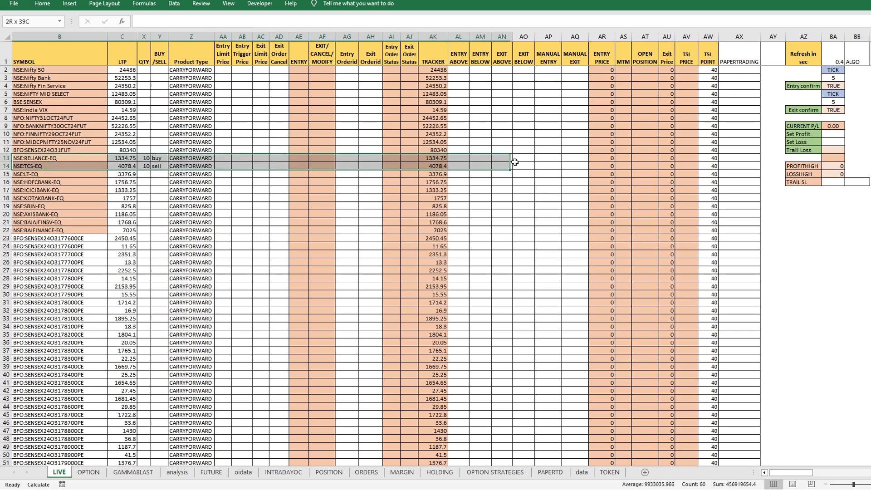
Step: Set the Entry Above level for NSE:RELIANCE-EQ to 1330, using its tracker price as reference
{"action": "left_click", "coordinate": [459, 159]}
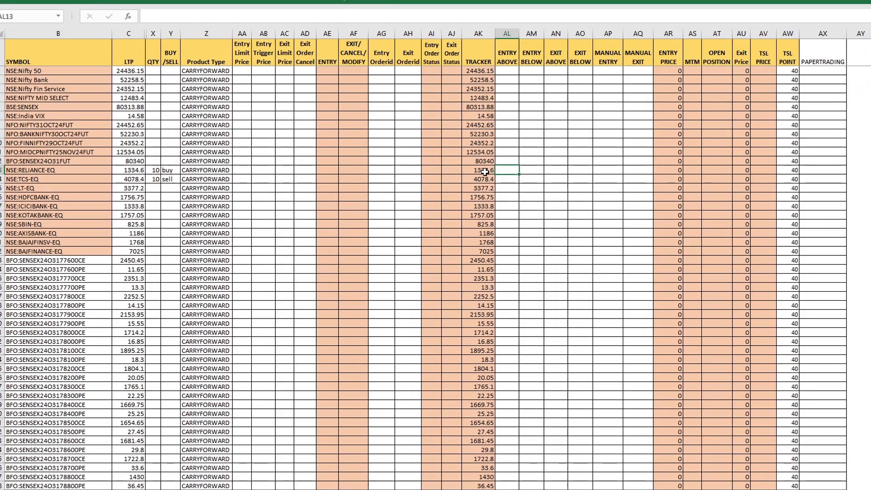
{"action": "left_click", "coordinate": [484, 172]}
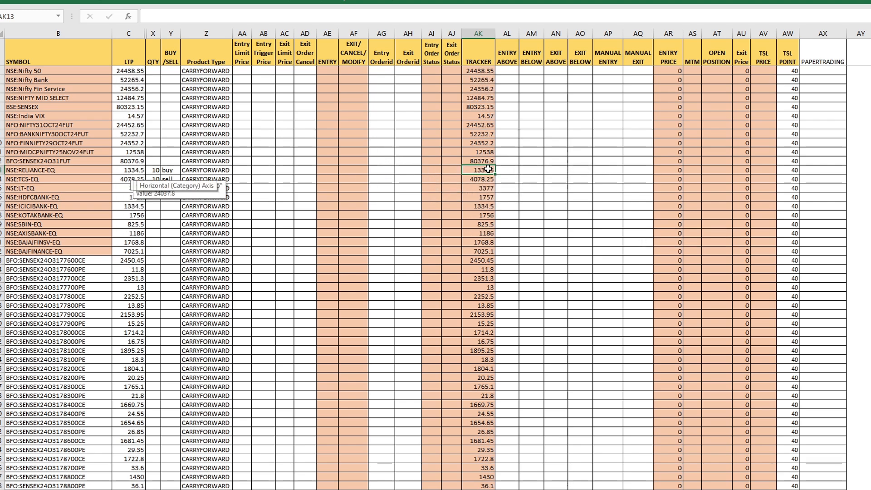
{"action": "left_click", "coordinate": [508, 170]}
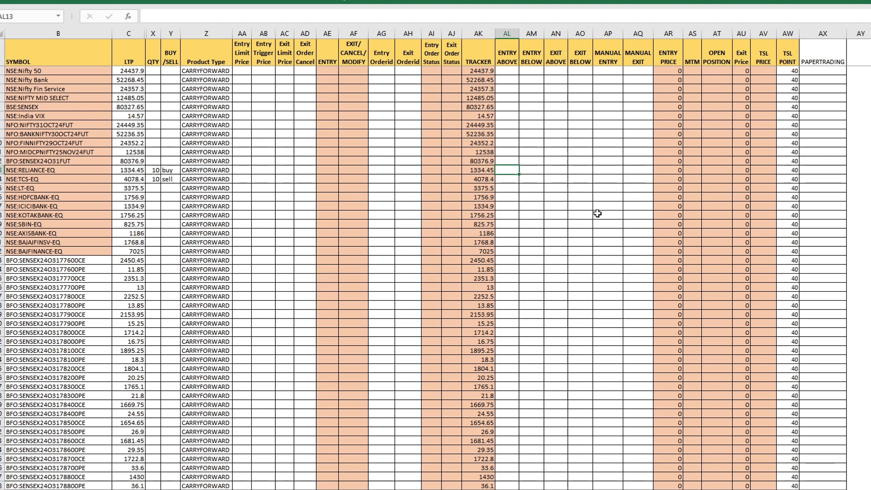
{"action": "type", "text": "133"}
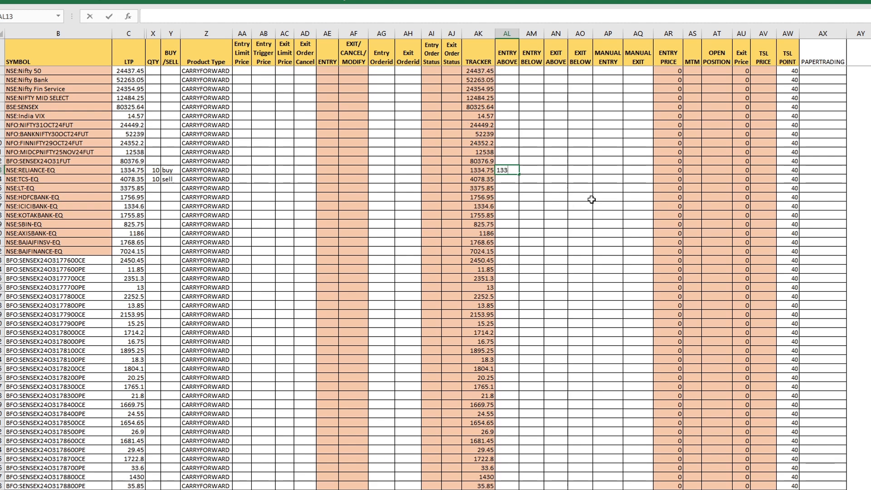
{"action": "type", "text": "0"}
{"action": "key", "text": "Return"}
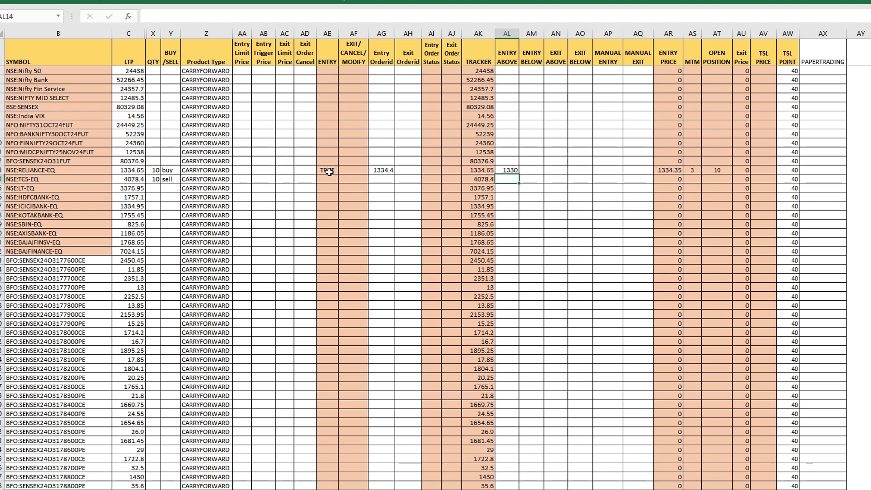
Step: Check the RELIANCE entry and trading mode, and set the Entry Above level for NSE:TCS-EQ to 4070
{"action": "left_click_drag", "start_coordinate": [329, 172], "coordinate": [483, 171]}
{"action": "left_click", "coordinate": [814, 57]}
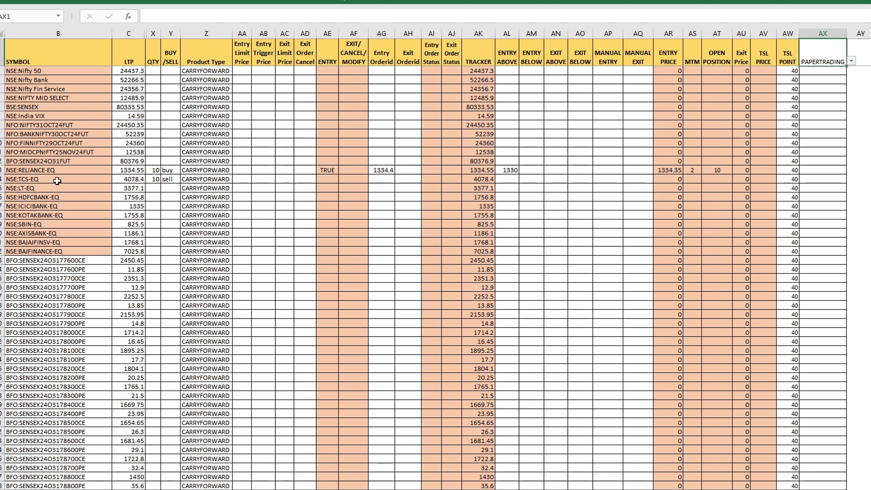
{"action": "left_click", "coordinate": [130, 180]}
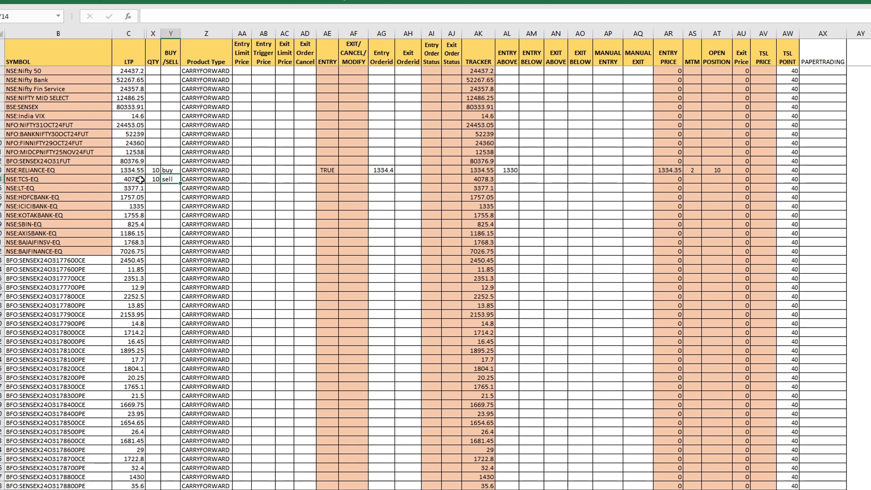
{"action": "left_click", "coordinate": [480, 179]}
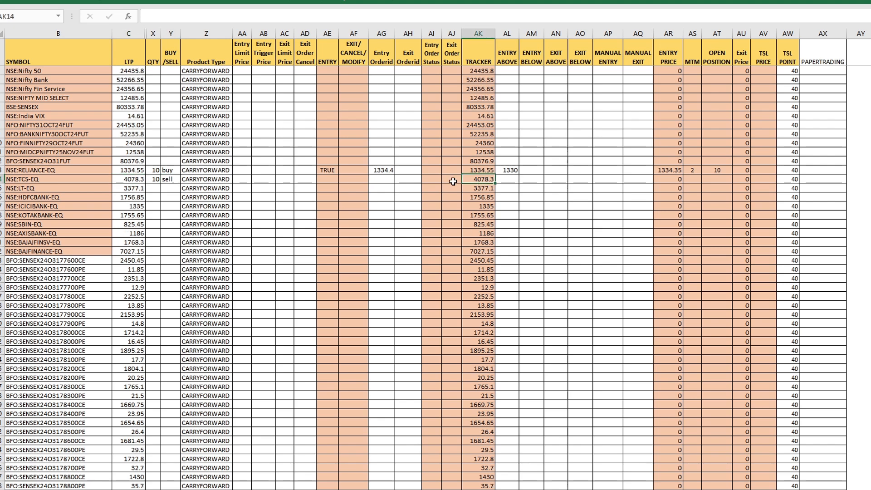
{"action": "left_click", "coordinate": [507, 180]}
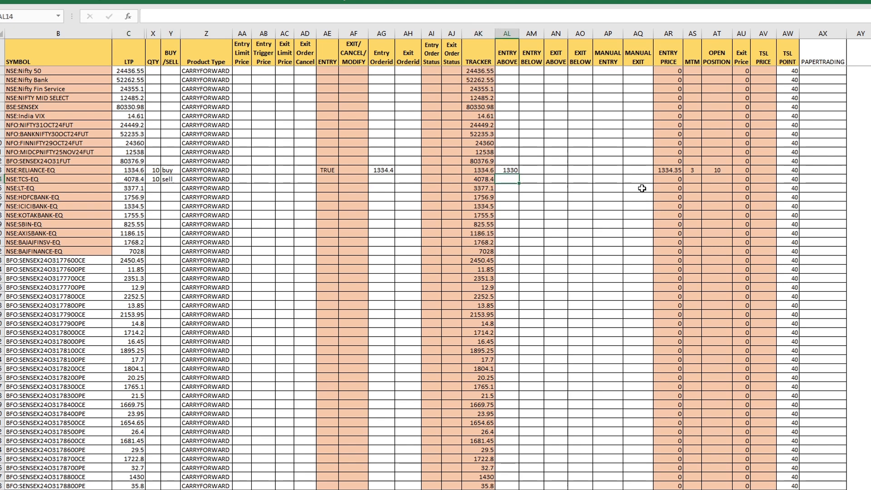
{"action": "type", "text": "4070"}
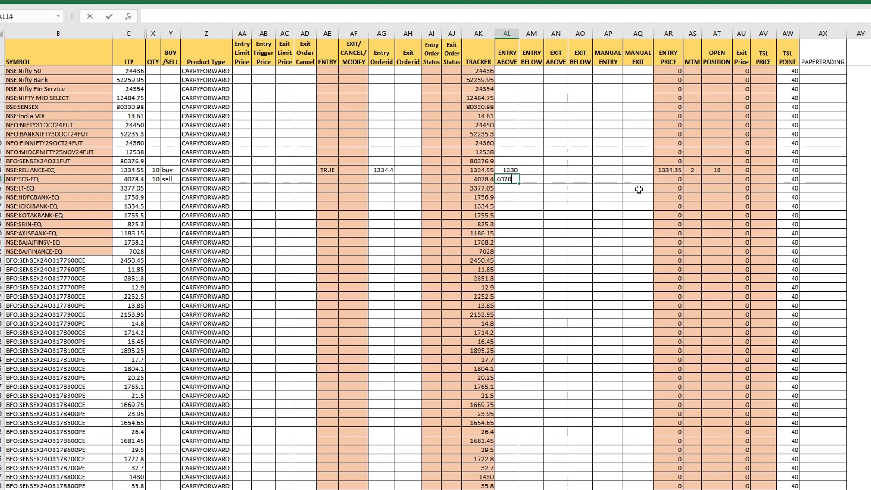
{"action": "key", "text": "Return"}
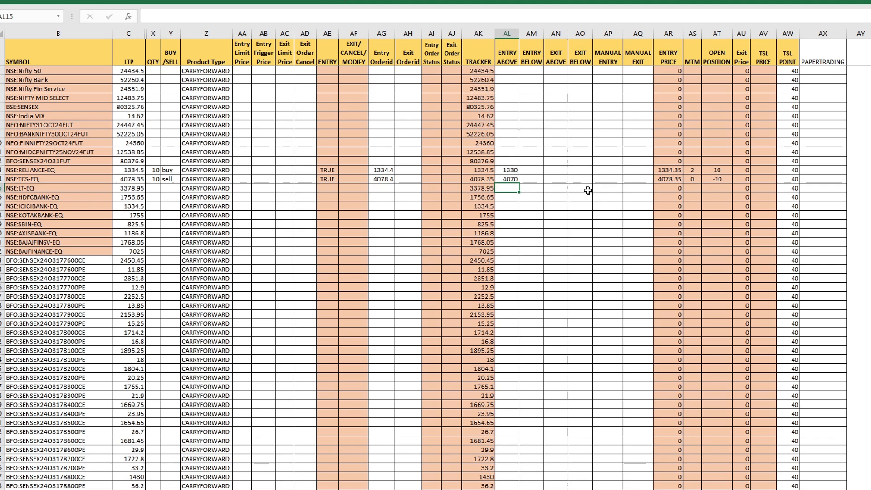
Step: Examine the exit level cells for the RELIANCE and TCS positions and the TSL Point column
{"action": "left_click", "coordinate": [563, 171]}
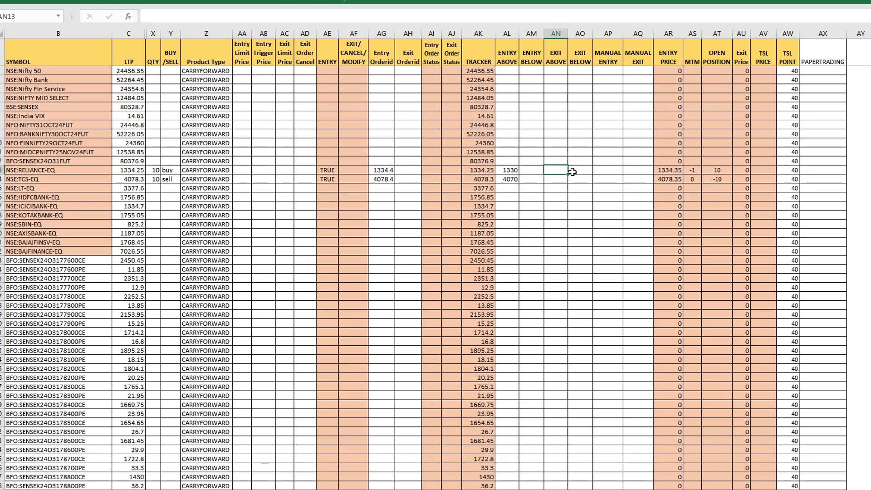
{"action": "left_click_drag", "start_coordinate": [573, 172], "coordinate": [608, 188]}
{"action": "left_click", "coordinate": [609, 242]}
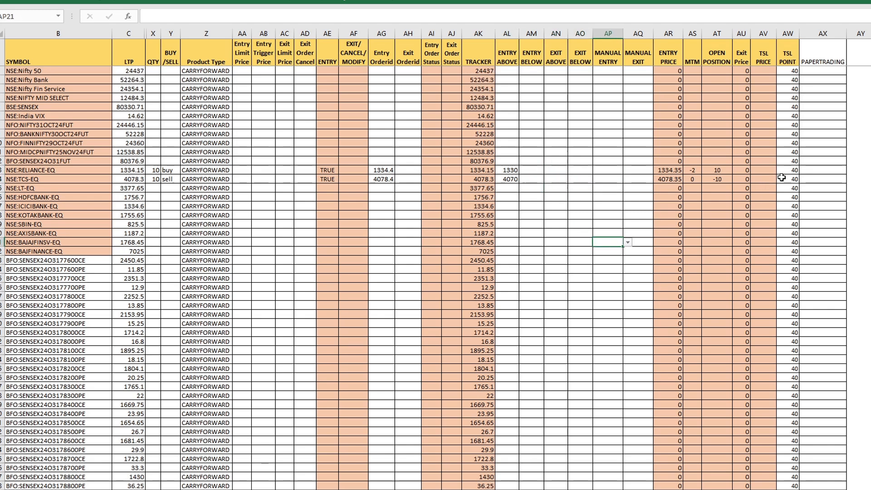
{"action": "left_click", "coordinate": [789, 32]}
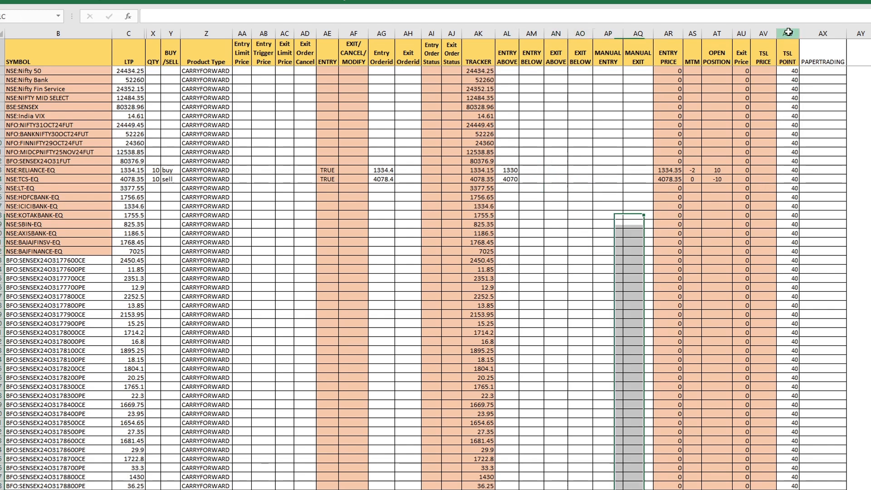
{"action": "left_click", "coordinate": [786, 152]}
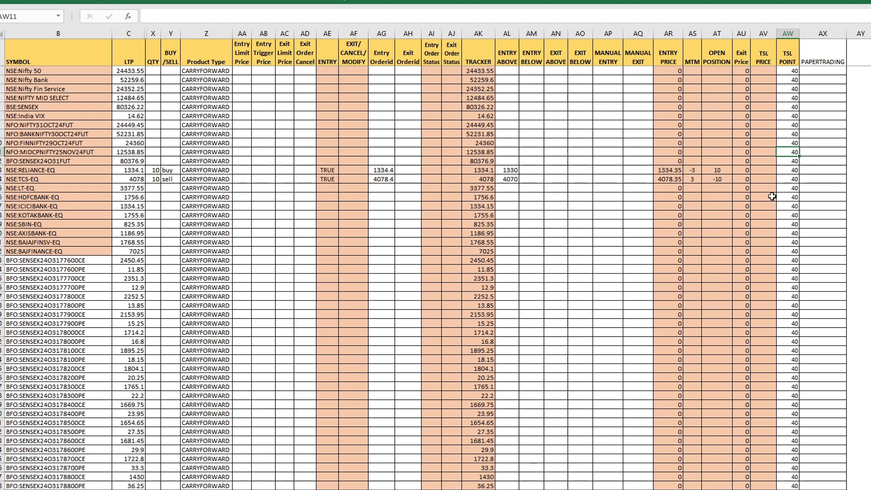
Step: Enable TSL for NSE:RELIANCE-EQ in the unlabelled-mode cell beside its TSL Point, under the PAPERTRADING header
{"action": "left_click", "coordinate": [785, 173]}
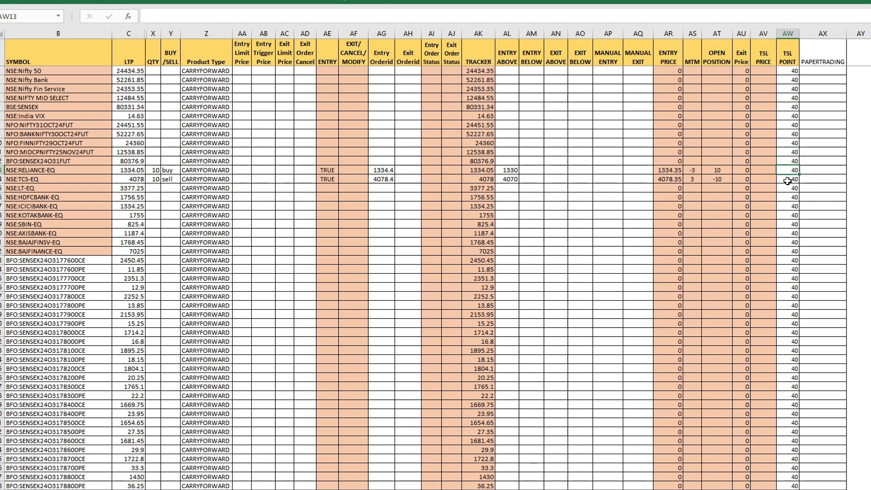
{"action": "left_click_drag", "start_coordinate": [817, 107], "coordinate": [822, 278]}
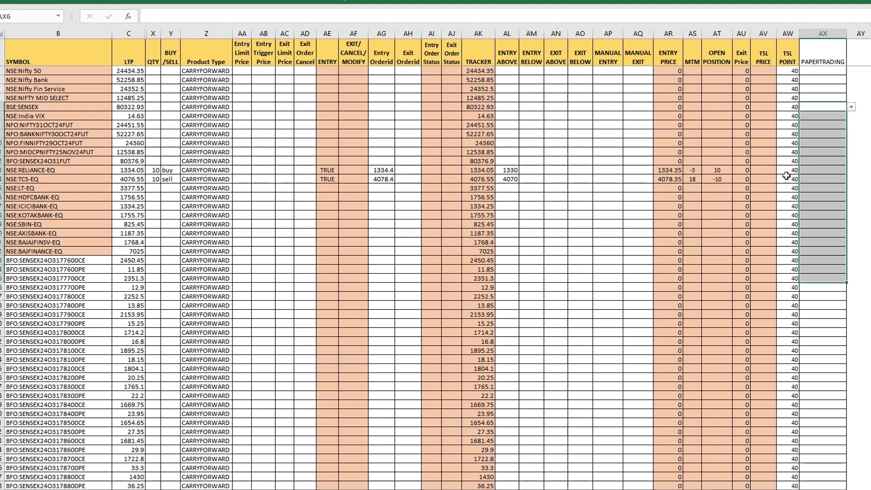
{"action": "left_click", "coordinate": [817, 170]}
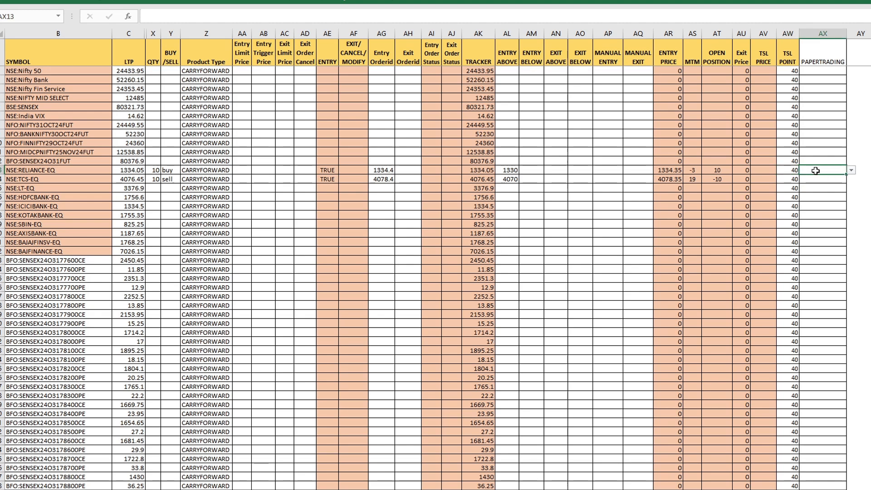
{"action": "left_click", "coordinate": [852, 170]}
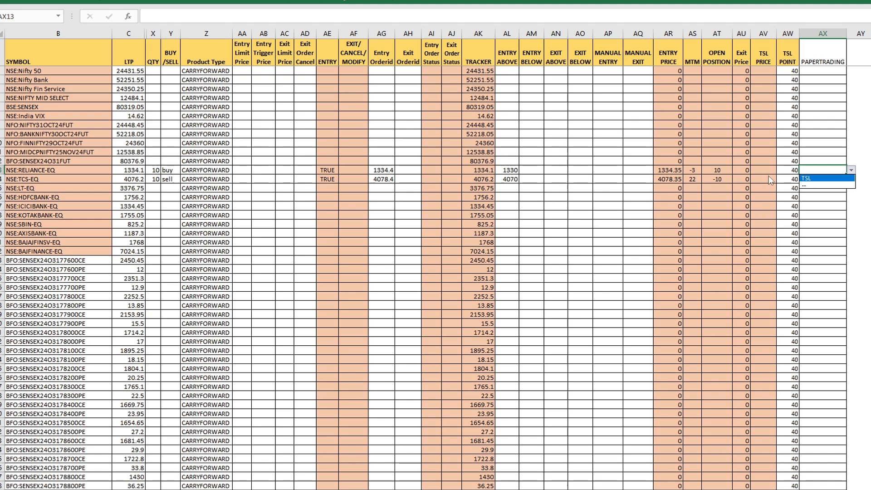
{"action": "left_click", "coordinate": [822, 180]}
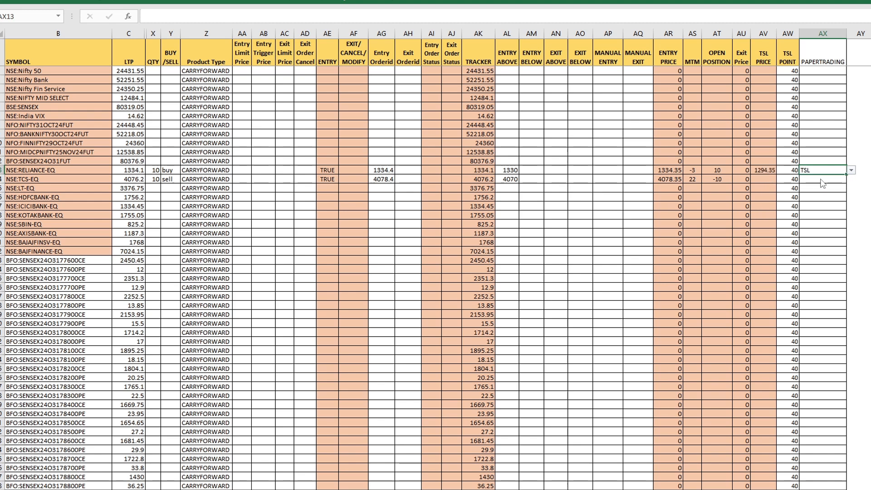
Step: Set the TSL Point for NSE:RELIANCE-EQ to 10, using its entry price as reference
{"action": "left_click", "coordinate": [670, 171]}
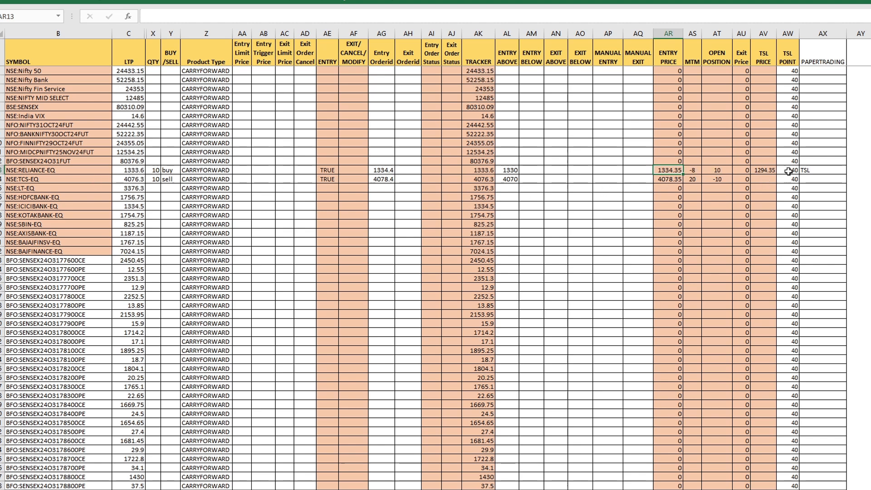
{"action": "left_click", "coordinate": [792, 172]}
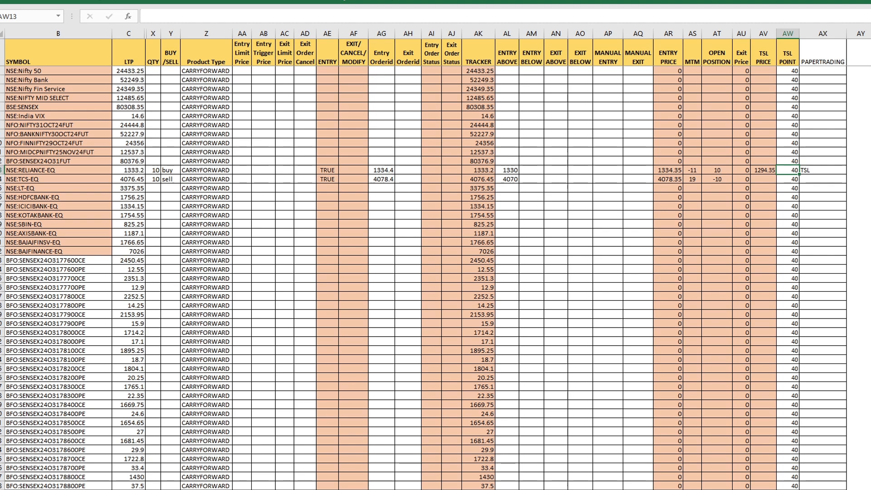
{"action": "type", "text": "10"}
{"action": "key", "text": "Return"}
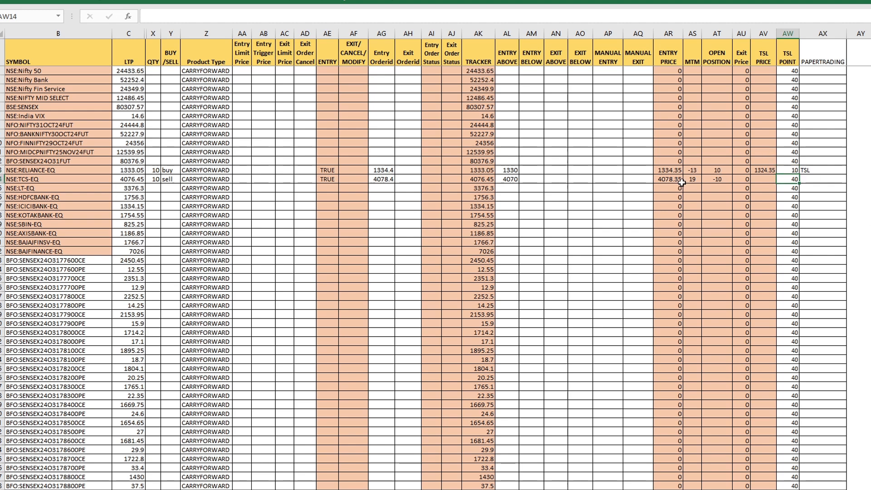
Step: Review the RELIANCE TSL Price and compare the NSE:RELIANCE-EQ and NSE:TCS-EQ rows from the buy/sell entry to the TSL Point
{"action": "left_click", "coordinate": [764, 172]}
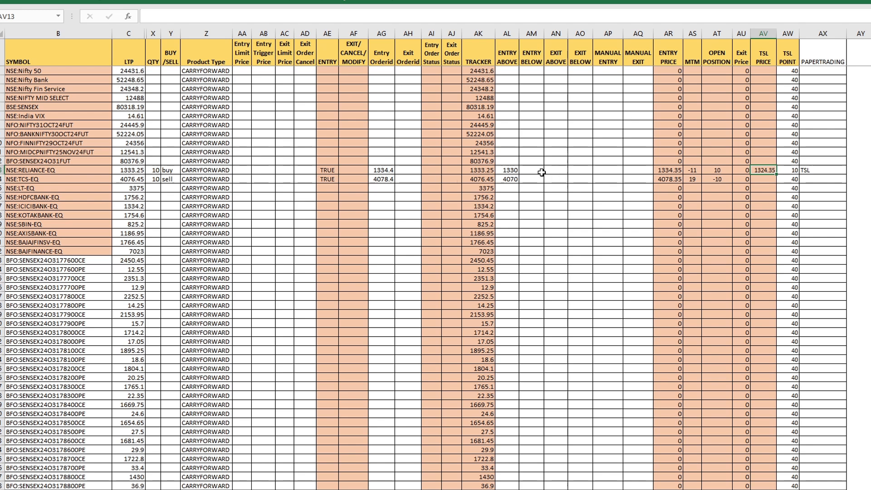
{"action": "left_click", "coordinate": [157, 170]}
{"action": "left_click_drag", "start_coordinate": [157, 170], "coordinate": [821, 171]}
{"action": "left_click", "coordinate": [784, 197]}
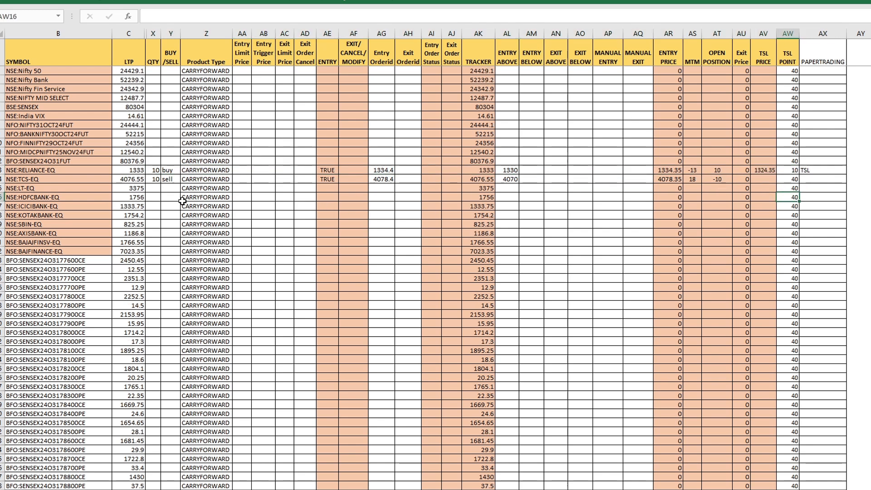
{"action": "left_click_drag", "start_coordinate": [156, 180], "coordinate": [794, 179]}
{"action": "left_click_drag", "start_coordinate": [743, 197], "coordinate": [777, 201]}
{"action": "left_click", "coordinate": [789, 180]}
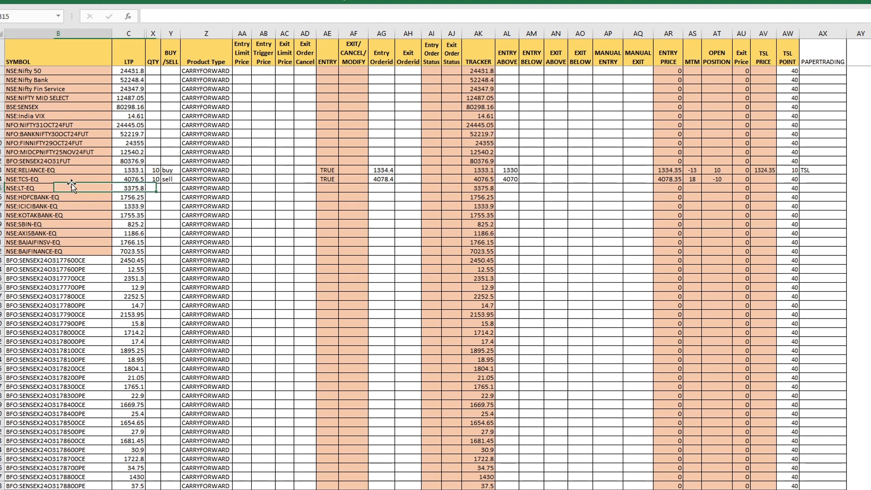
Step: Set the TSL Point for the NSE:TCS-EQ sell position to -20, checking its direction and entry price first
{"action": "left_click", "coordinate": [169, 179]}
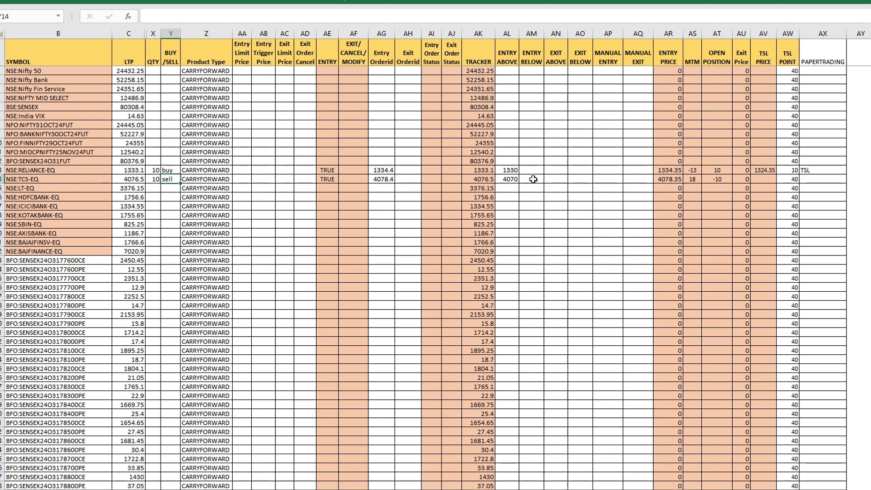
{"action": "left_click", "coordinate": [672, 182]}
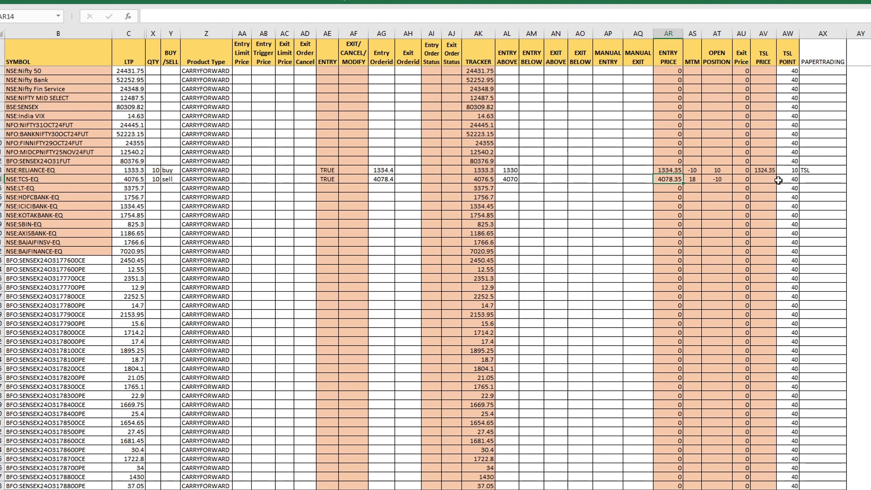
{"action": "left_click", "coordinate": [787, 180]}
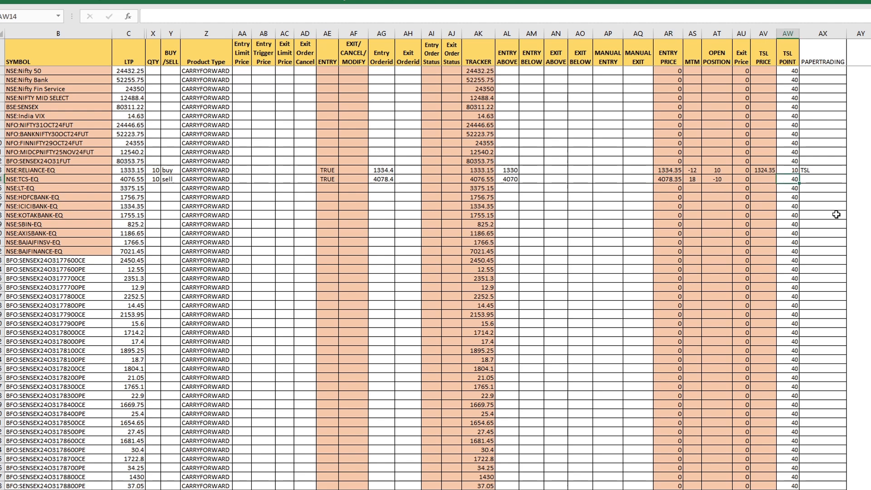
{"action": "type", "text": "-"}
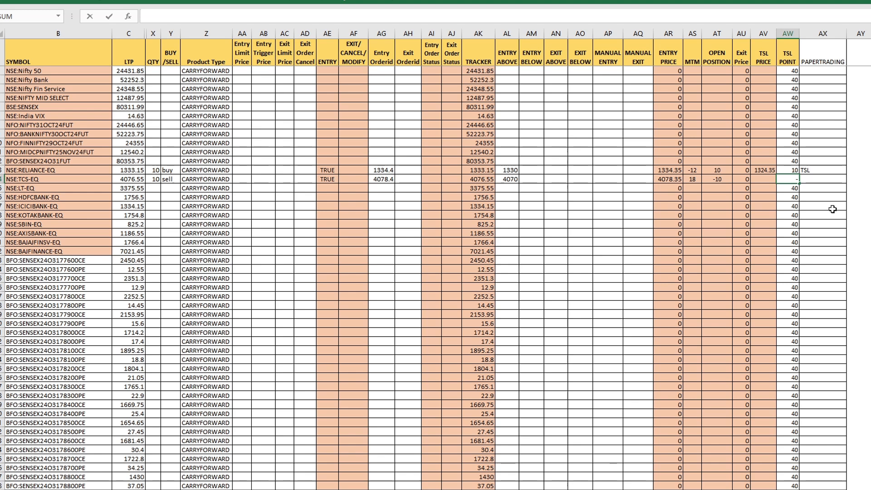
{"action": "type", "text": "20"}
{"action": "key", "text": "Return"}
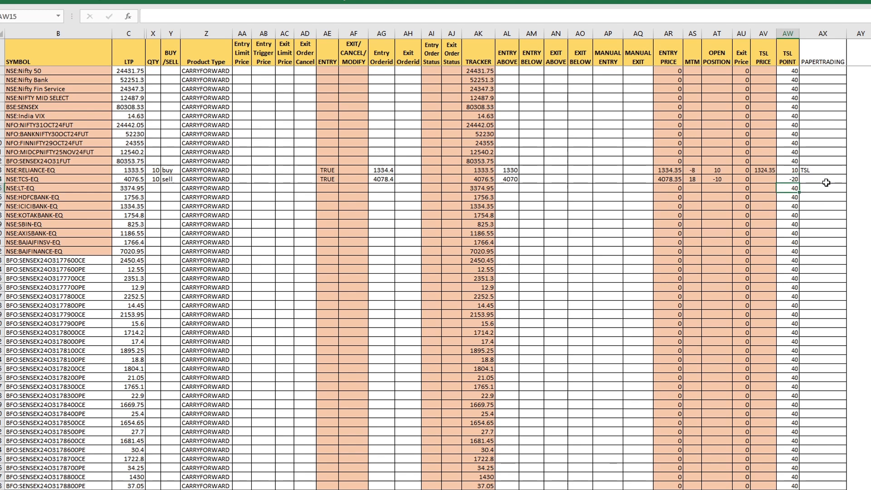
Step: Choose TSL for NSE:TCS-EQ in the PAPERTRADING column
{"action": "left_click", "coordinate": [827, 181]}
{"action": "left_click", "coordinate": [852, 180]}
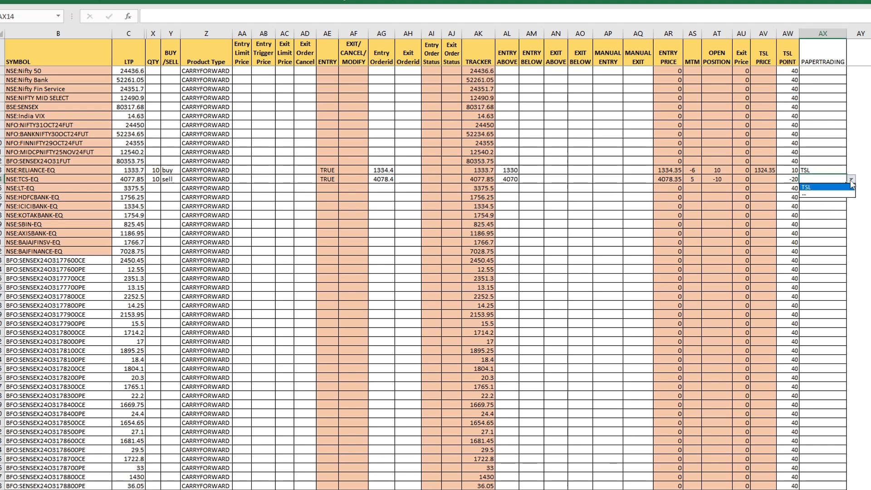
{"action": "left_click", "coordinate": [832, 188]}
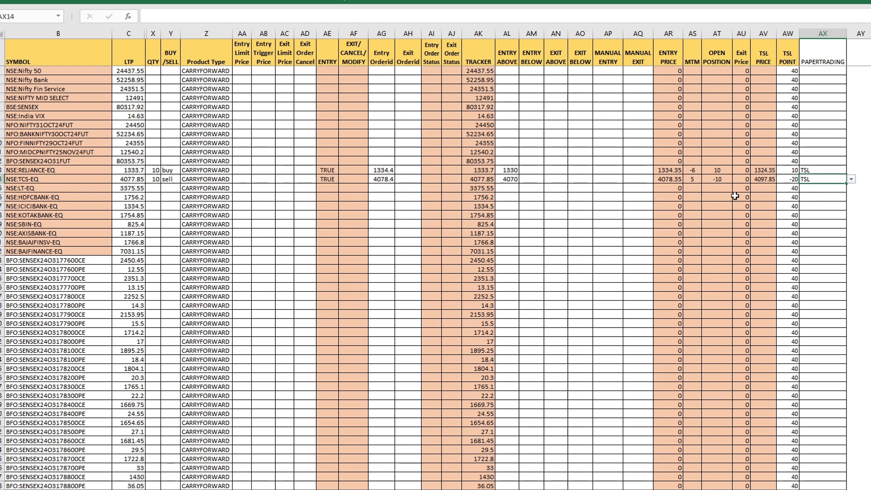
Step: Check the TSL Price of NSE:TCS-EQ and set its TSL Point to -10
{"action": "left_click", "coordinate": [761, 183]}
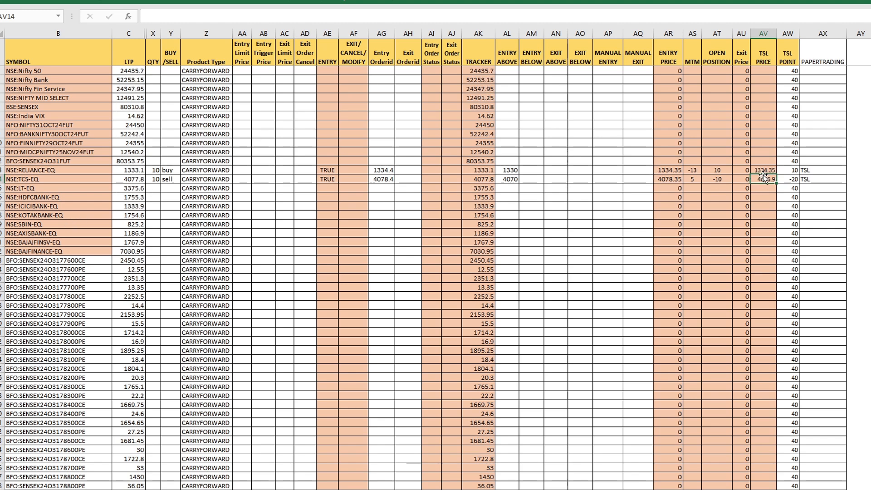
{"action": "key", "text": "Right"}
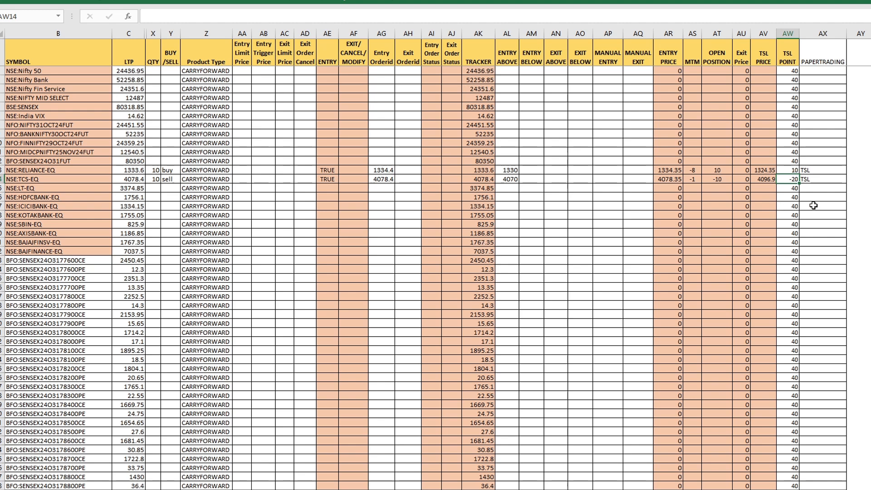
{"action": "type", "text": "-"}
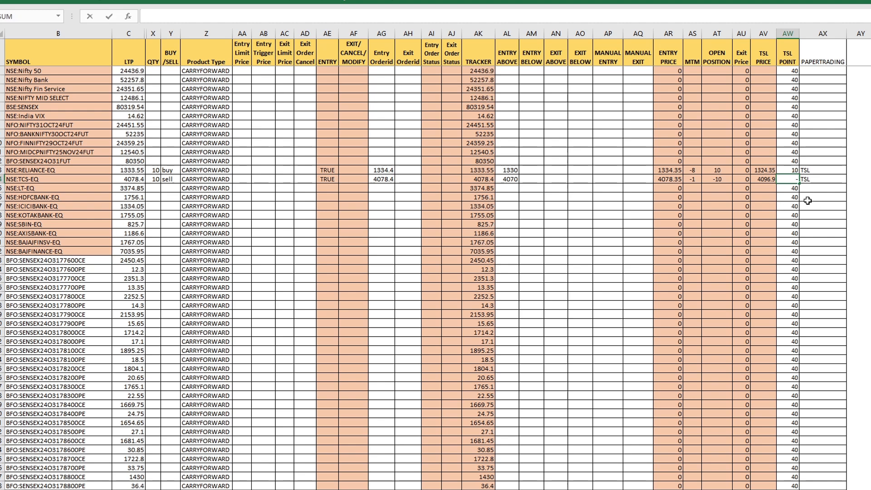
{"action": "type", "text": "10"}
{"action": "key", "text": "Return"}
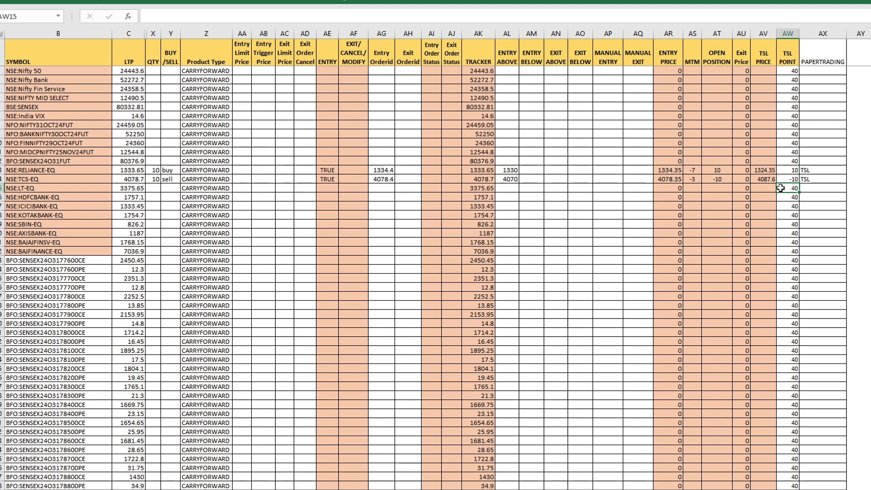
Step: Tighten the TSL Point to -2 for NSE:TCS-EQ and to 2 for NSE:RELIANCE-EQ
{"action": "left_click", "coordinate": [669, 207]}
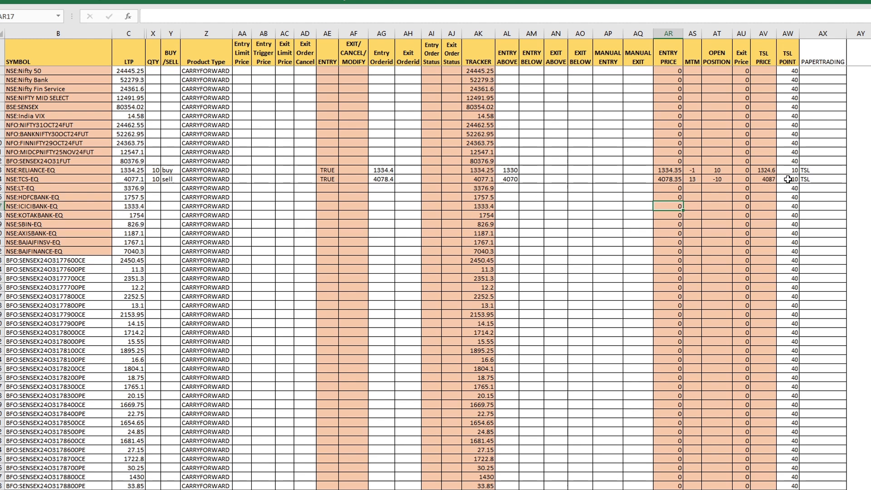
{"action": "left_click", "coordinate": [788, 179]}
{"action": "type", "text": "="}
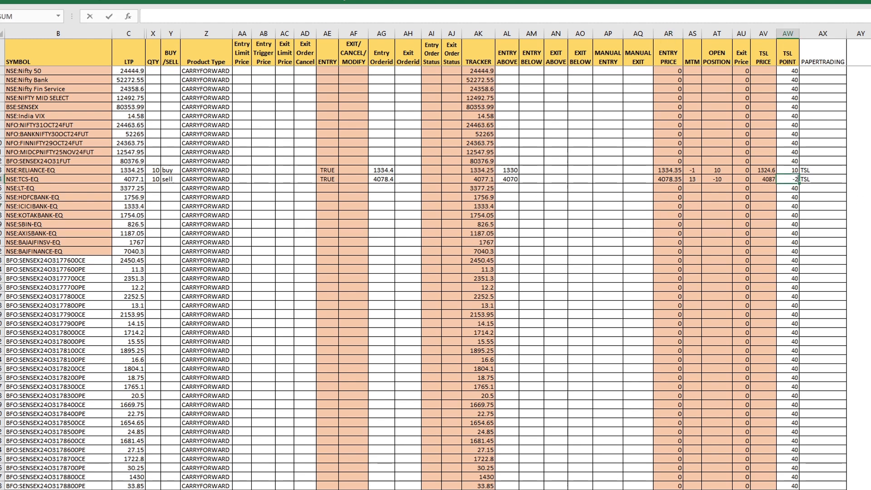
{"action": "key", "text": "Return"}
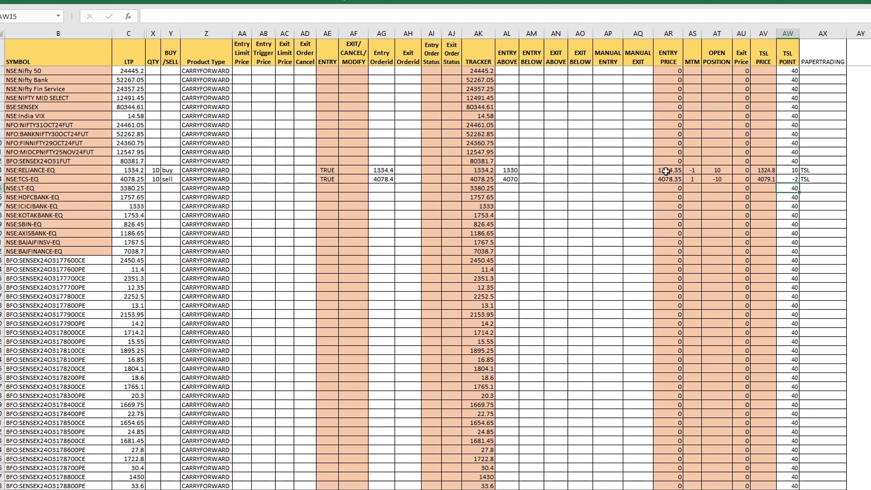
{"action": "left_click", "coordinate": [788, 170]}
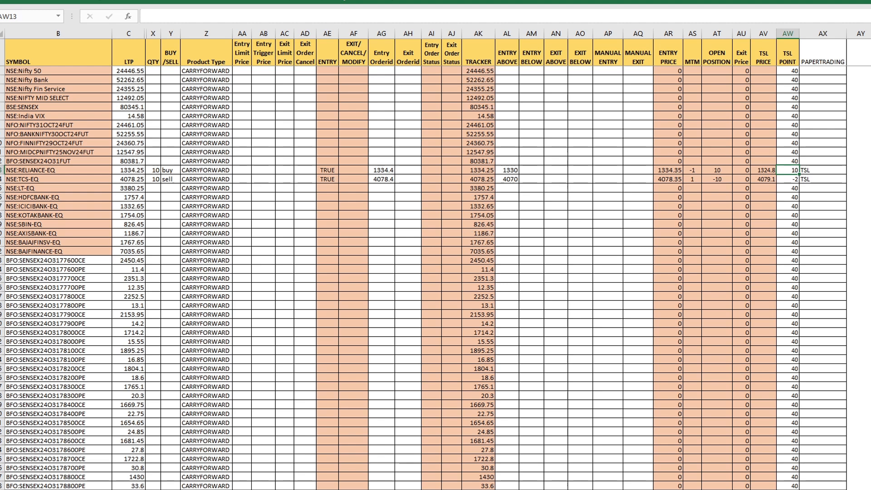
{"action": "key", "text": "Return"}
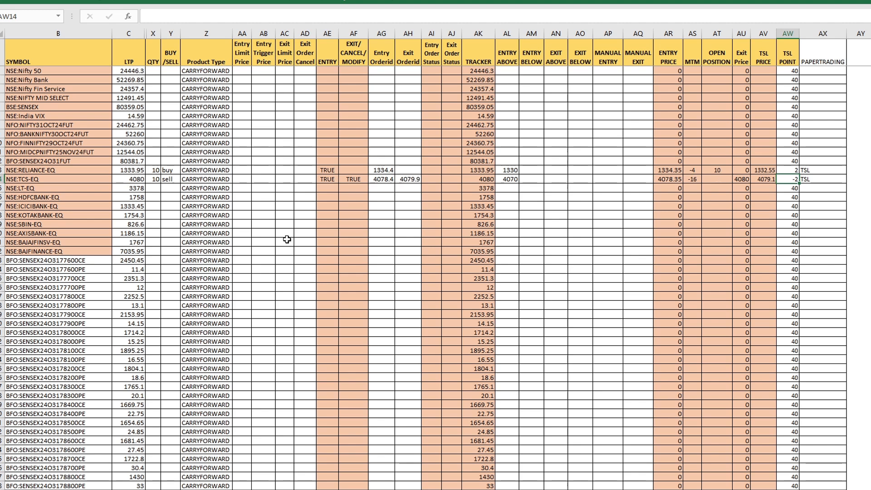
Step: Examine the NSE:TCS-EQ exit by checking its LTP, TSL Price, Exit Orderid and the rest of its trade row
{"action": "left_click", "coordinate": [129, 180]}
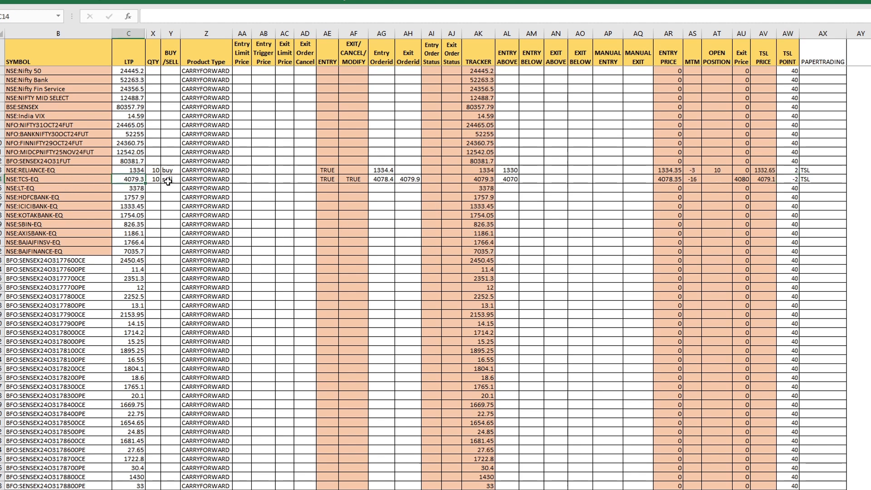
{"action": "left_click", "coordinate": [762, 179]}
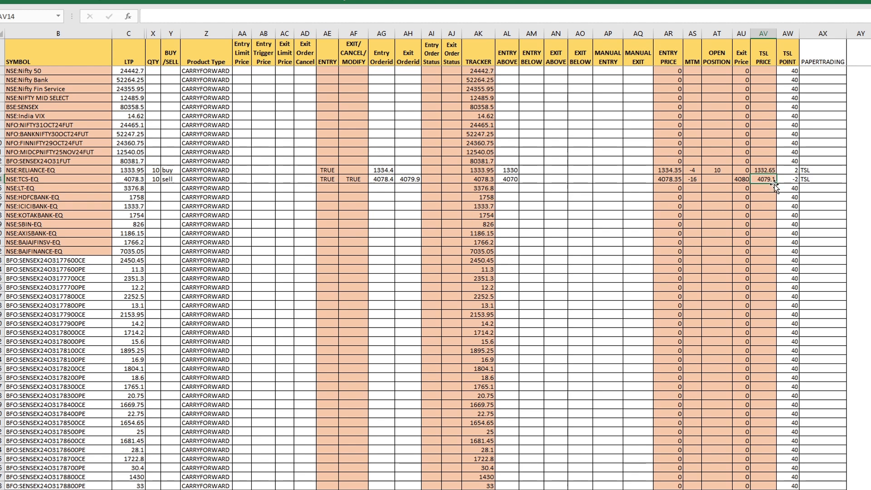
{"action": "left_click", "coordinate": [415, 181]}
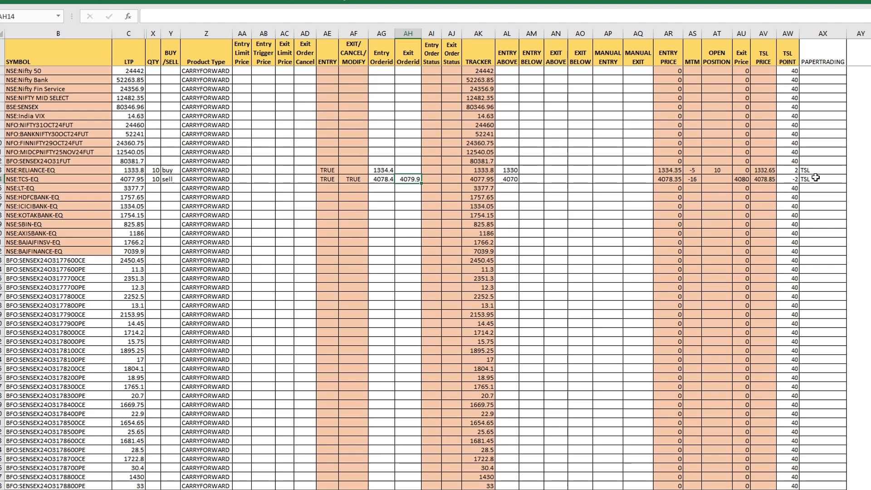
{"action": "left_click_drag", "start_coordinate": [817, 179], "coordinate": [327, 179]}
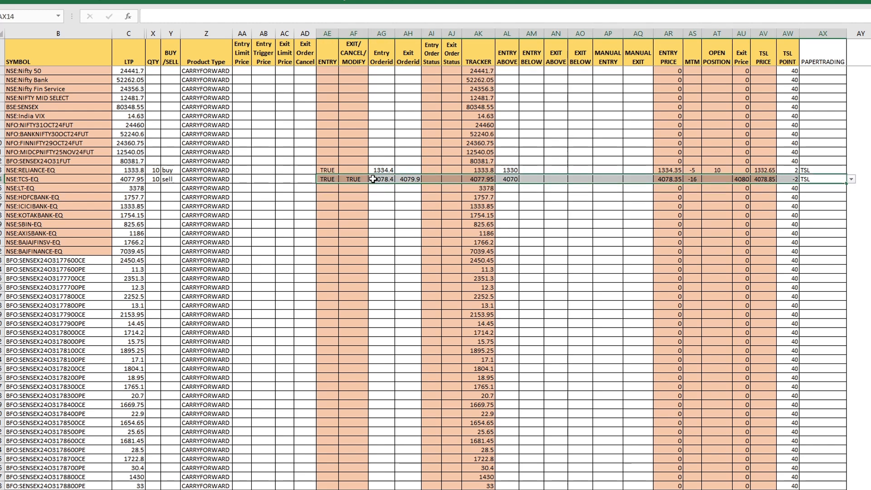
{"action": "left_click", "coordinate": [735, 232]}
{"action": "left_click", "coordinate": [305, 206]}
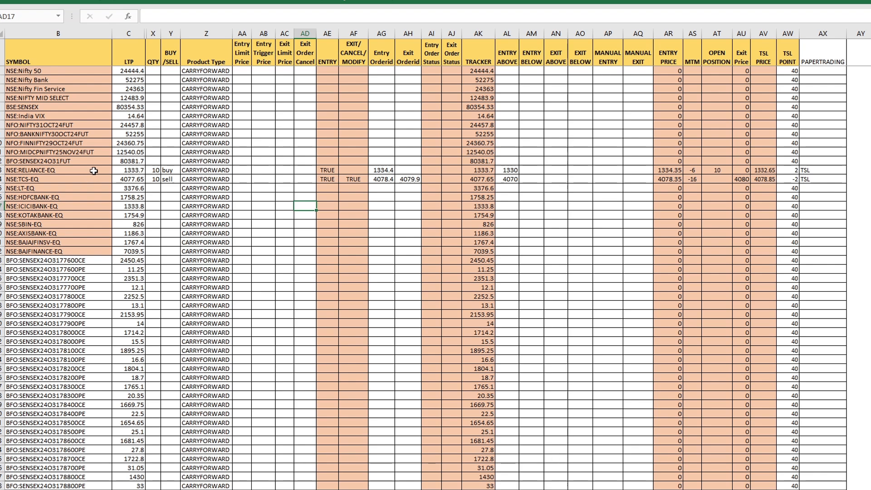
Step: Look over the symbol rows from NSE:RELIANCE-EQ downward and the entry and exit order ID cells of NSE:TCS-EQ
{"action": "left_click_drag", "start_coordinate": [94, 170], "coordinate": [821, 259]}
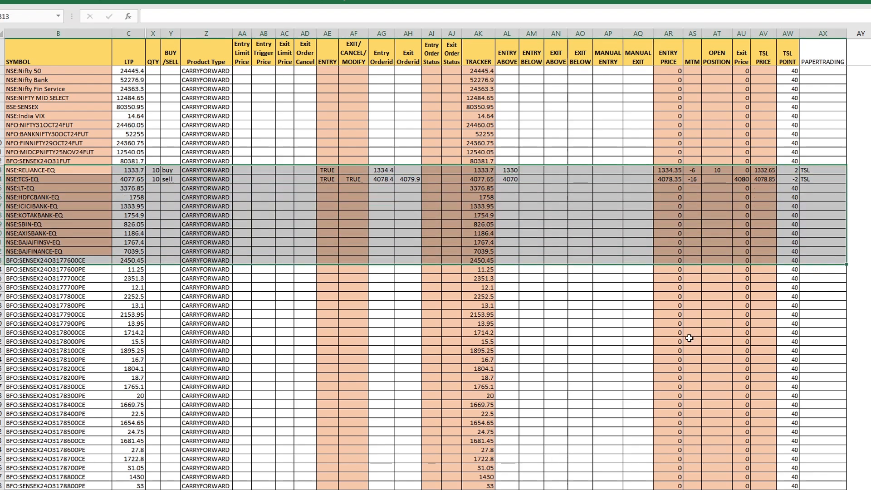
{"action": "left_click", "coordinate": [583, 332]}
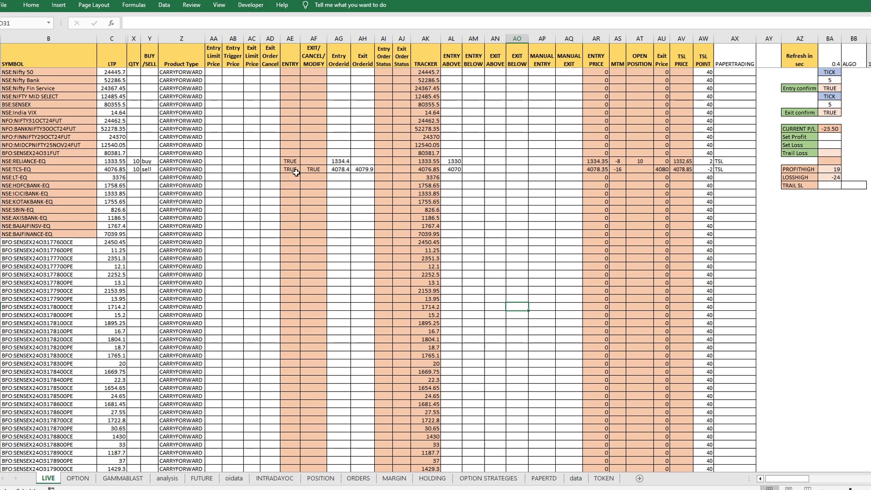
{"action": "left_click_drag", "start_coordinate": [338, 169], "coordinate": [363, 169]}
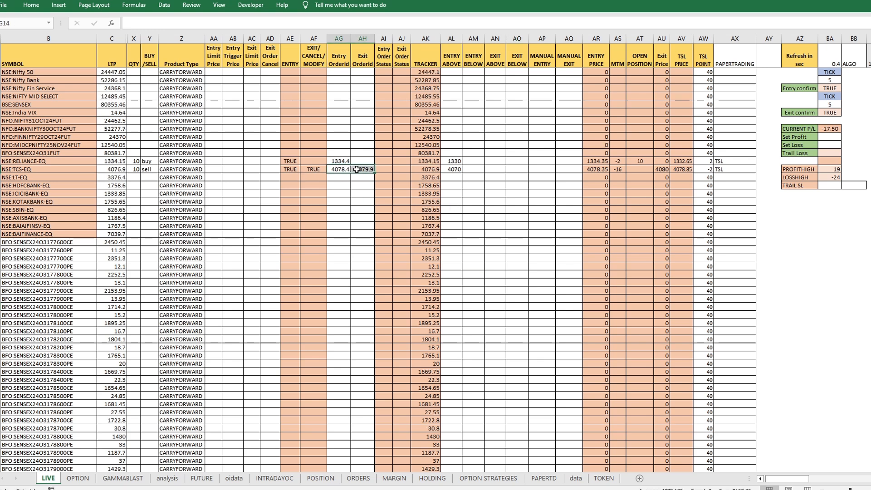
Step: Clear the Entry Orderid and Exit Orderid of NSE:TCS-EQ to reset its trade
{"action": "key", "text": "Delete"}
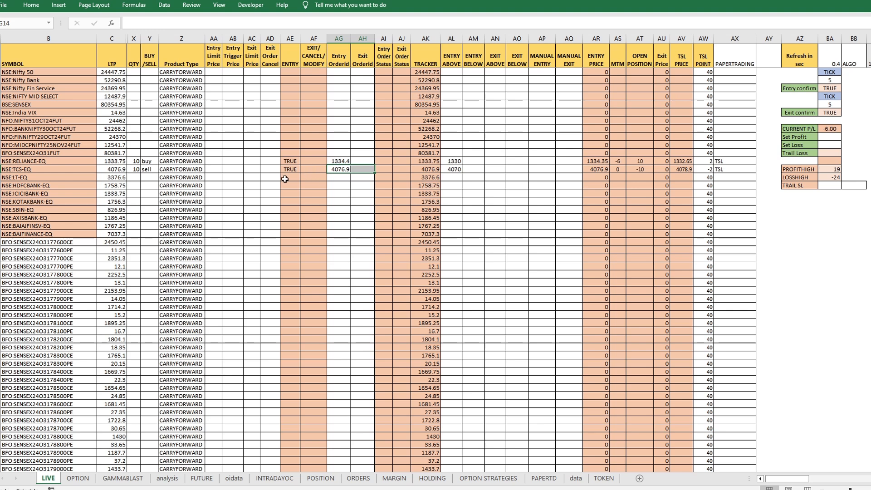
{"action": "left_click", "coordinate": [828, 242]}
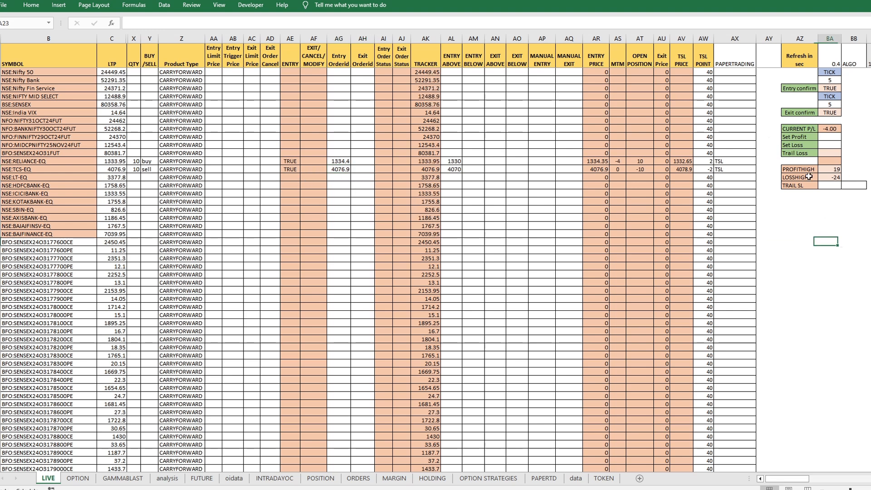
Step: Enter -100 as the Set Loss limit and set TRAIL SL to TRUE
{"action": "left_click", "coordinate": [823, 145]}
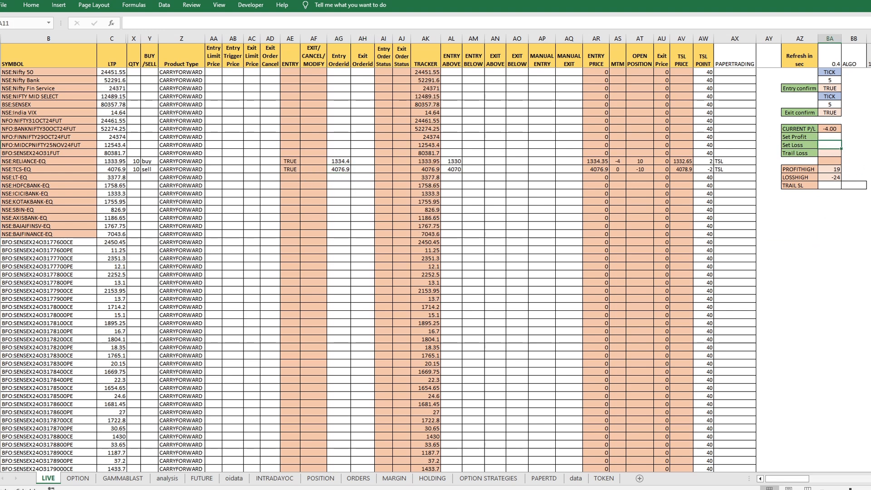
{"action": "type", "text": "-100"}
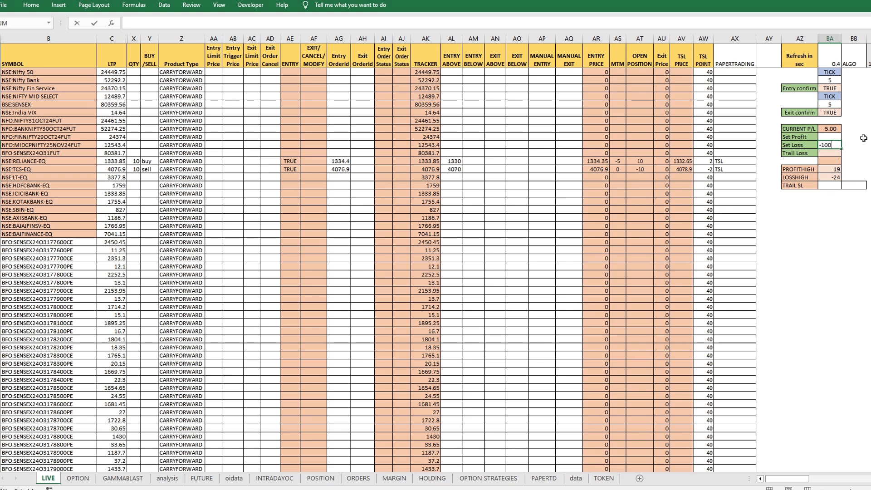
{"action": "key", "text": "Return"}
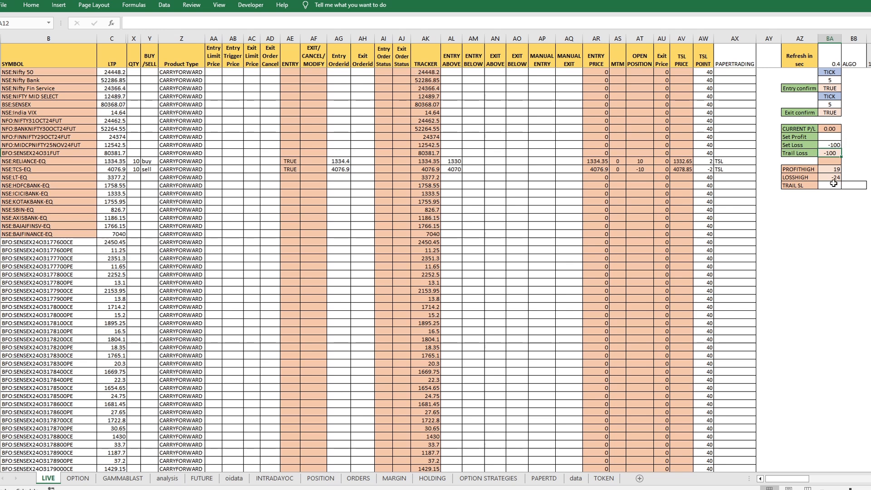
{"action": "left_click", "coordinate": [834, 185]}
{"action": "left_click", "coordinate": [845, 186]}
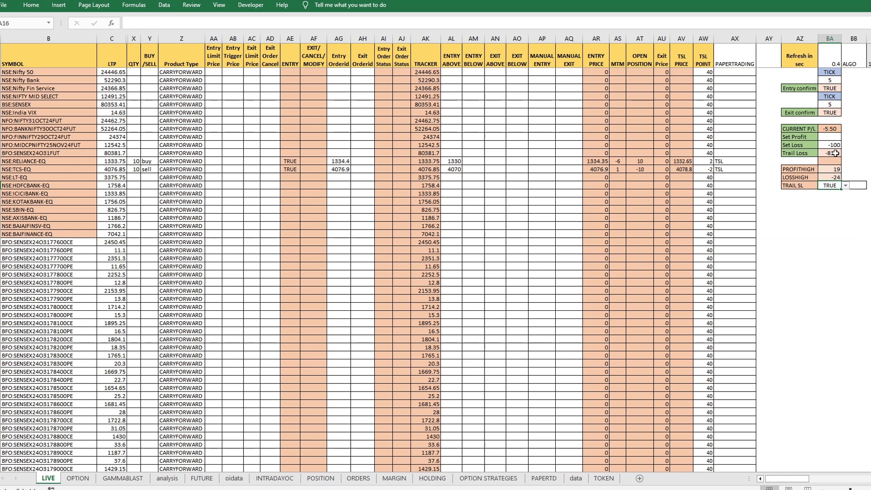
Step: Examine PROFITHIGH, Trail Loss, the NSE:RELIANCE-EQ and NSE:TCS-EQ position details, and the Exit Orderid column
{"action": "key", "text": "Up"}
{"action": "key", "text": "Up"}
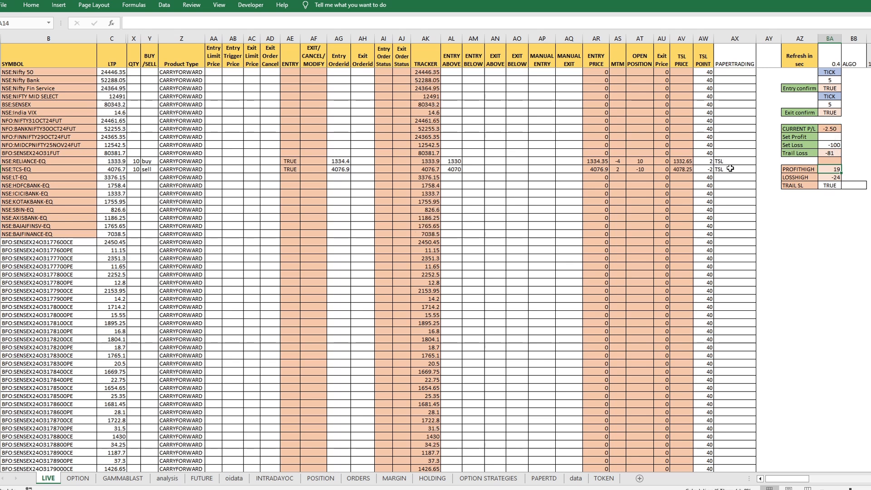
{"action": "left_click_drag", "start_coordinate": [473, 161], "coordinate": [744, 170]}
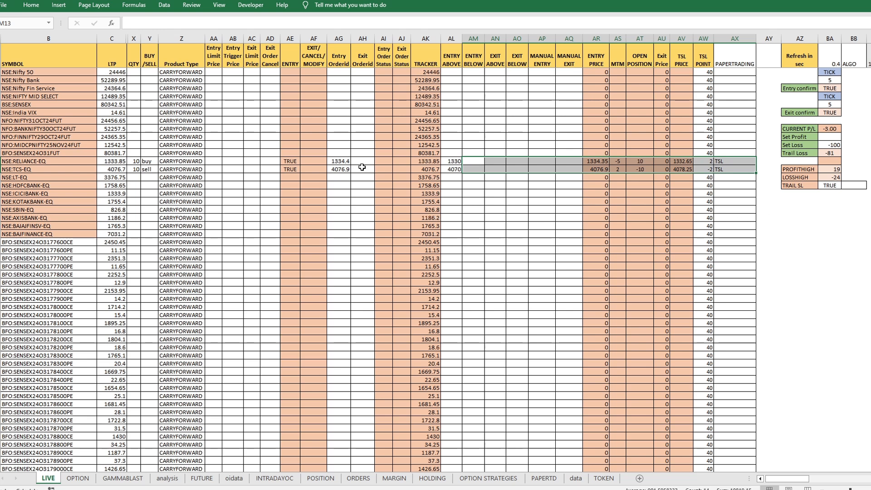
{"action": "left_click", "coordinate": [827, 153]}
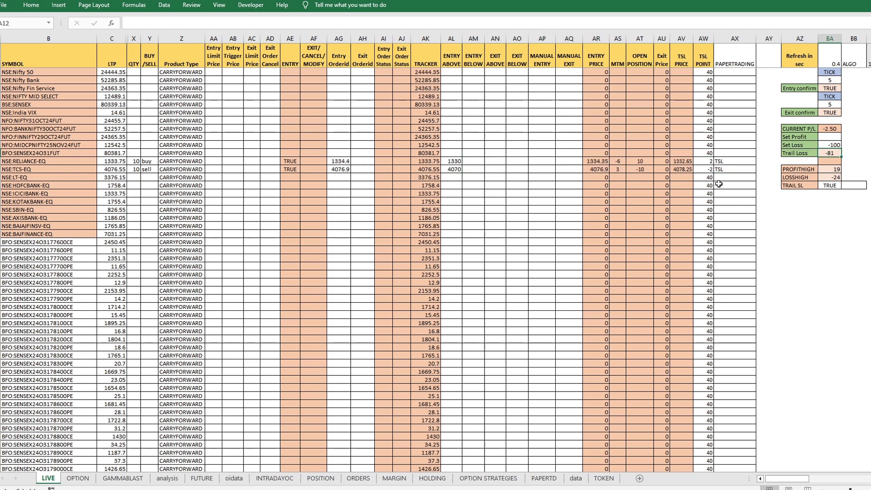
{"action": "left_click_drag", "start_coordinate": [366, 128], "coordinate": [363, 234]}
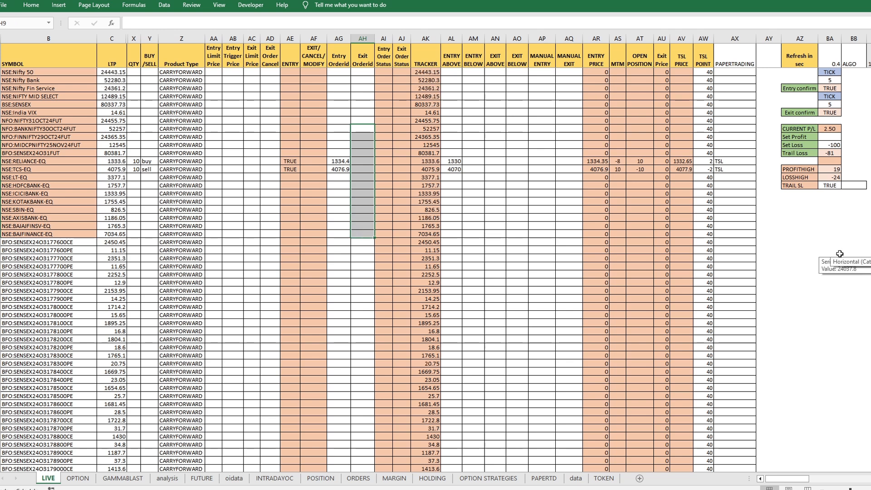
{"action": "left_click", "coordinate": [823, 220]}
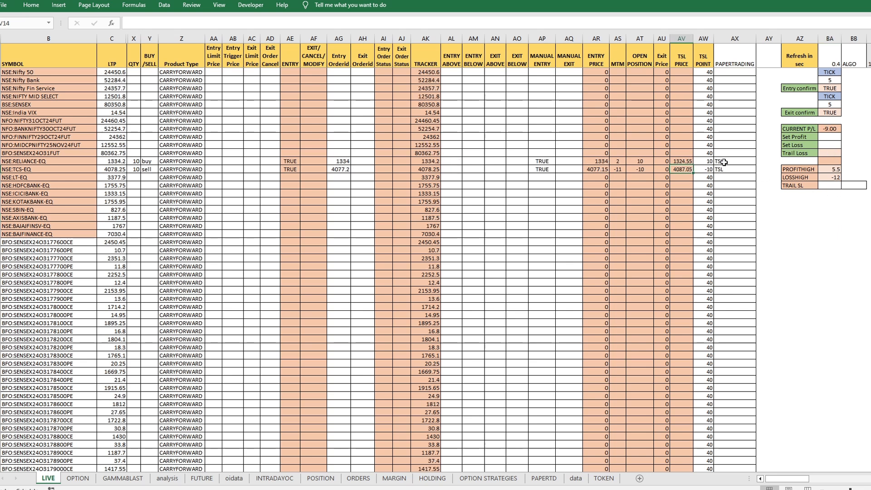
Step: Check the PAPERTRADING entries of NSE:RELIANCE-EQ and NSE:TCS-EQ and the EXIT ABOVE and EXIT BELOW columns
{"action": "left_click_drag", "start_coordinate": [724, 161], "coordinate": [727, 167]}
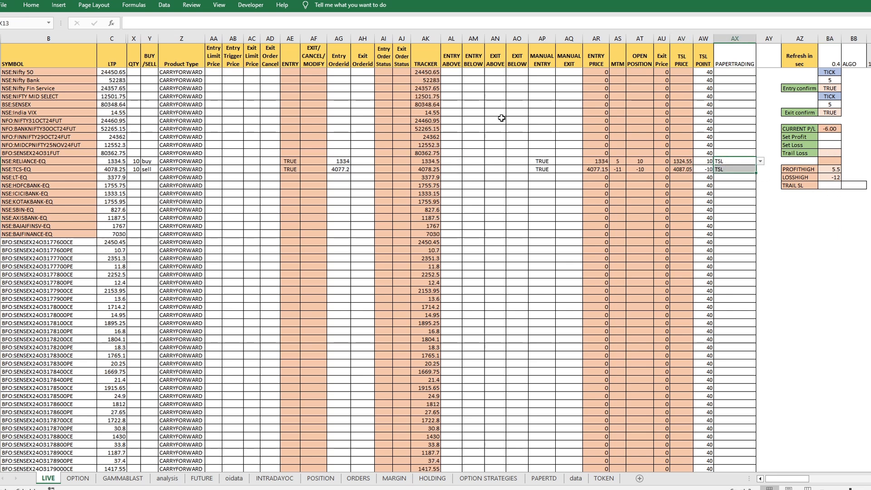
{"action": "left_click_drag", "start_coordinate": [498, 152], "coordinate": [516, 232]}
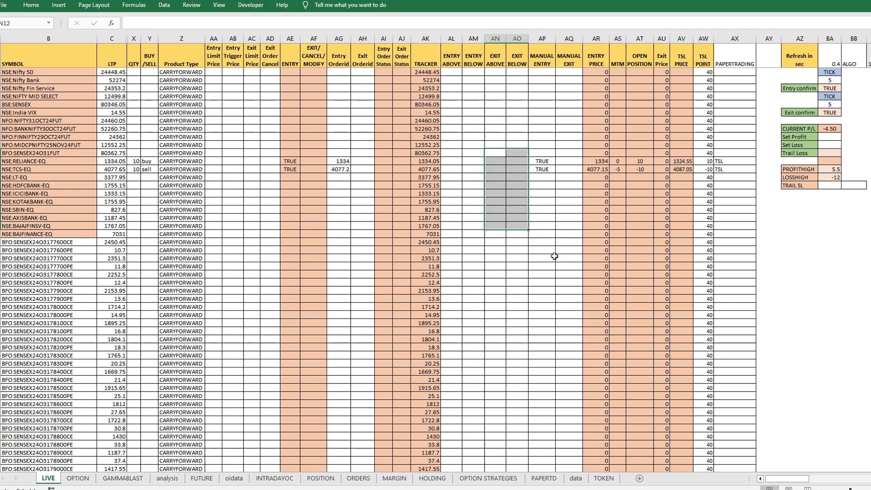